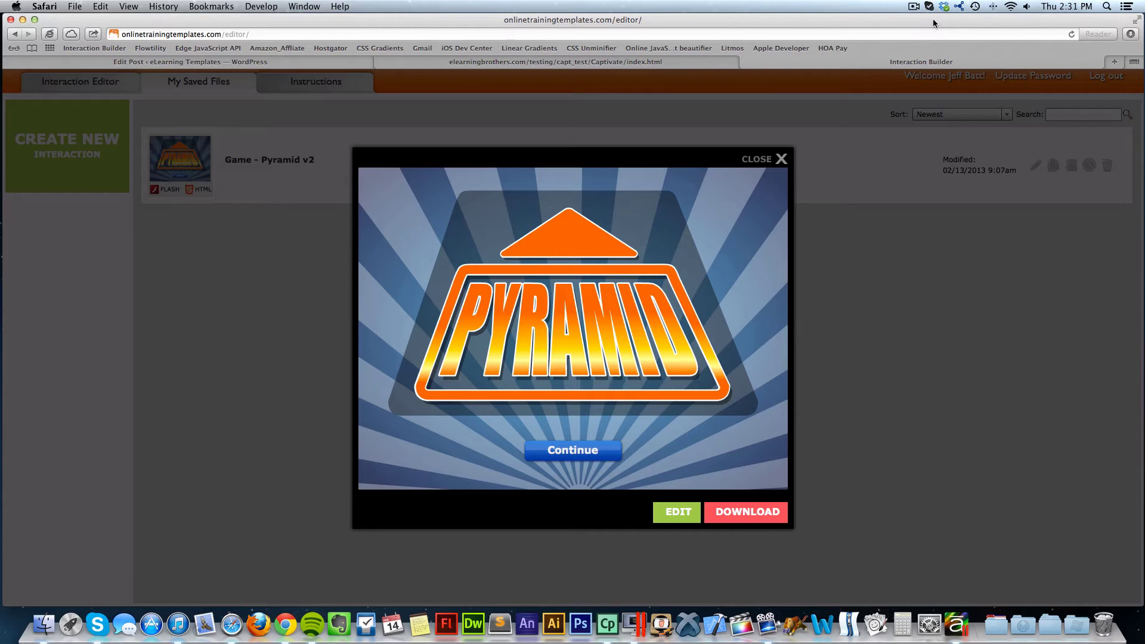
Step: Switch from the Safari Pyramid v2 preview to the SampleCap project in Adobe Captivate
key(super+Tab)
key(super+Tab)
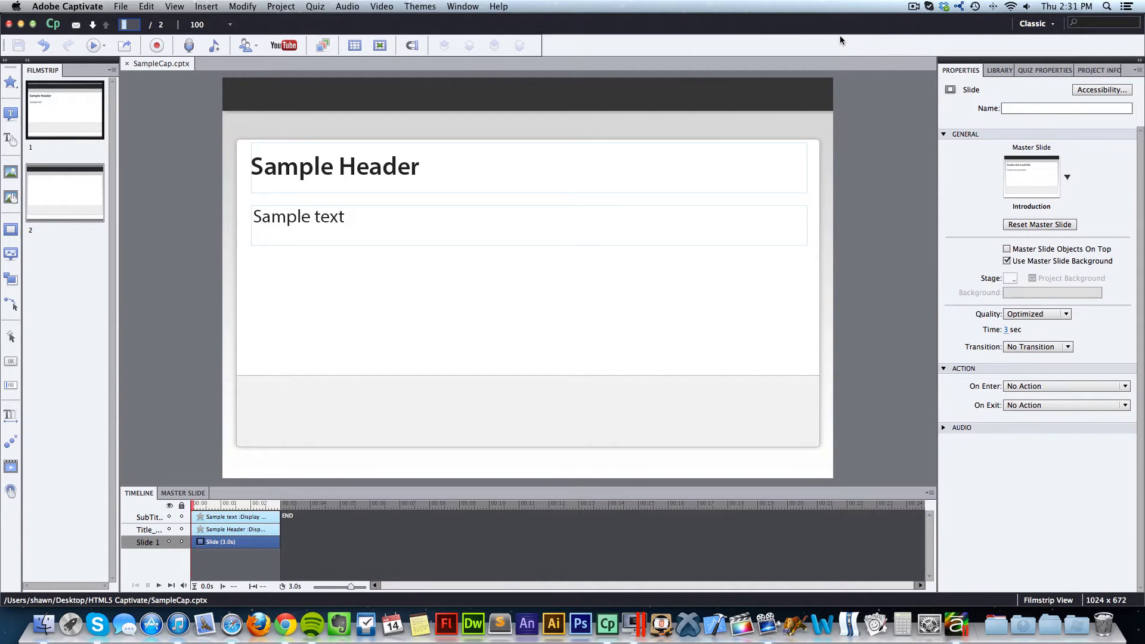
Step: Select blank slide 2 of SampleCap and view its On Exit action options
click(65, 192)
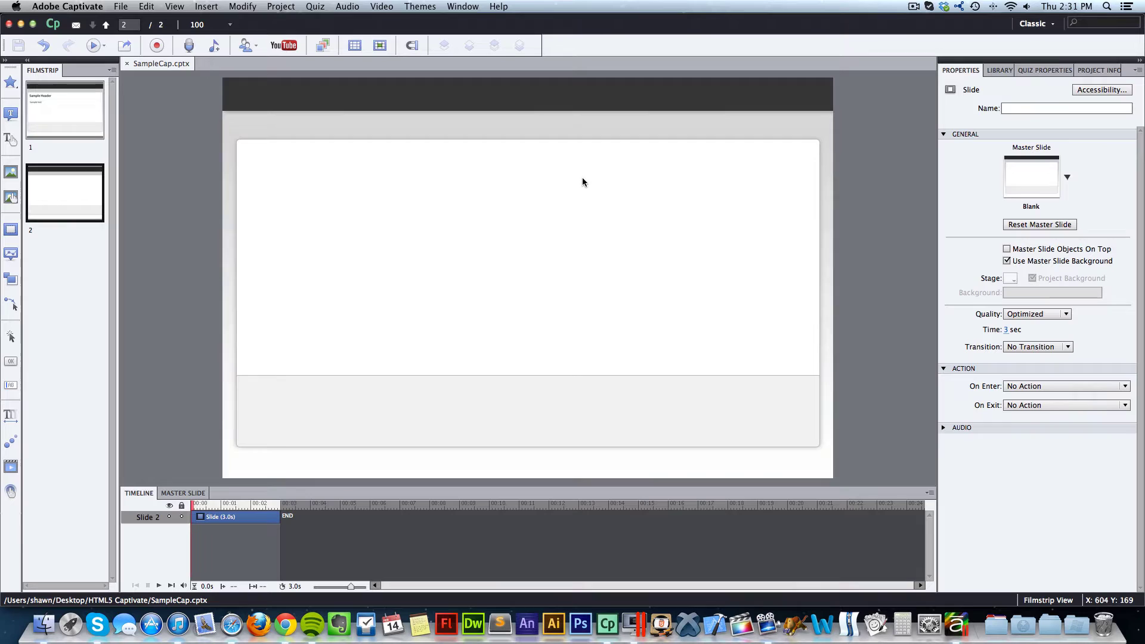
click(204, 8)
click(555, 223)
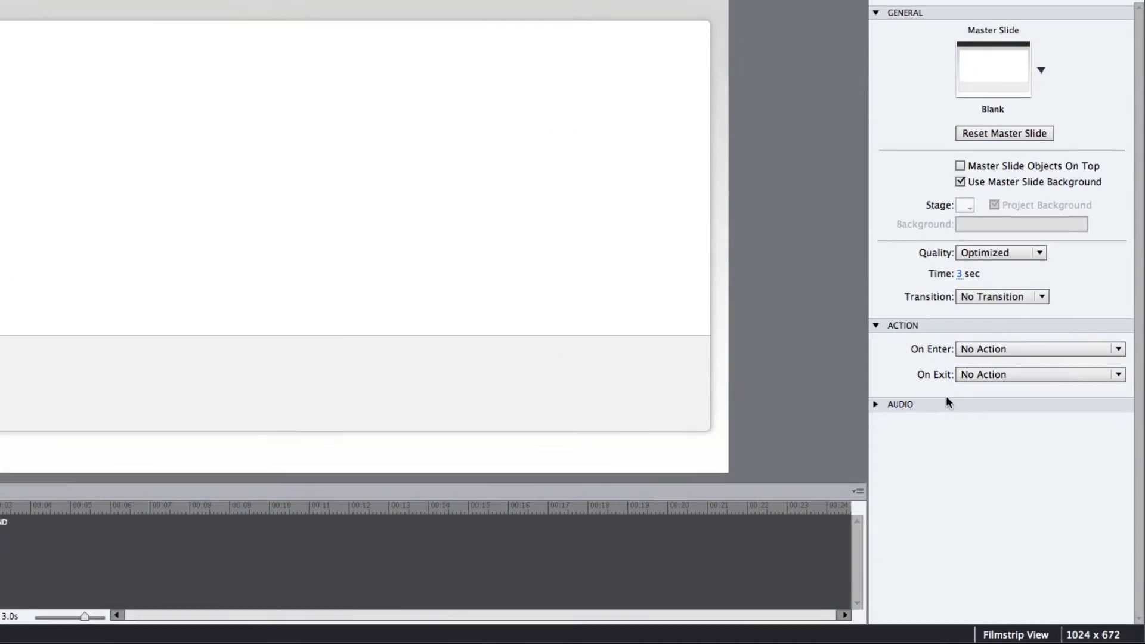
click(1065, 405)
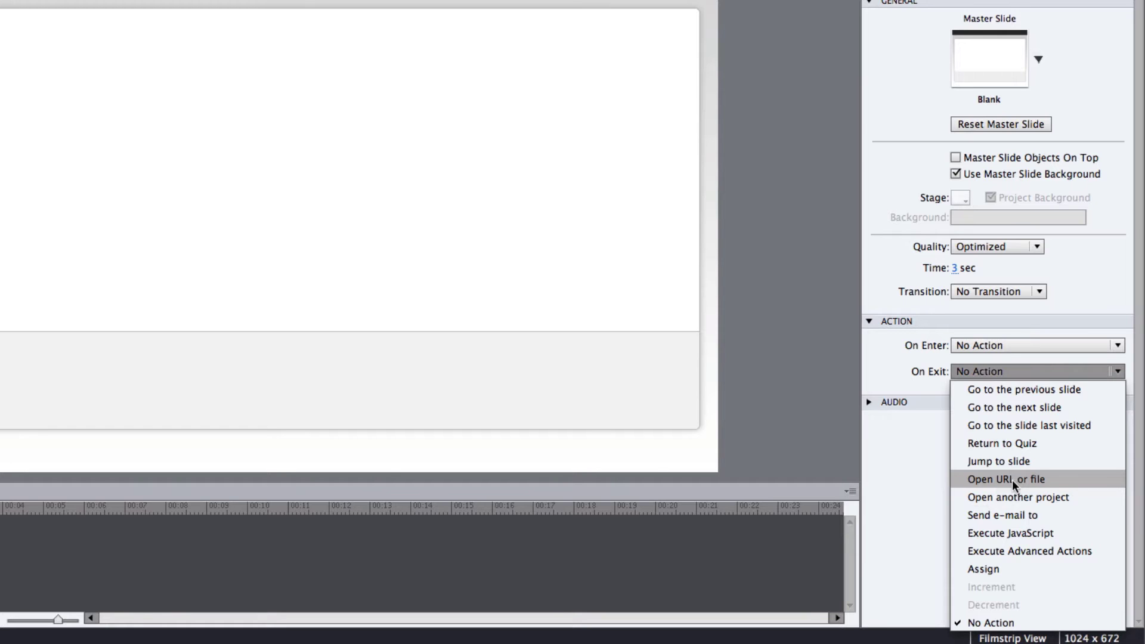
click(216, 414)
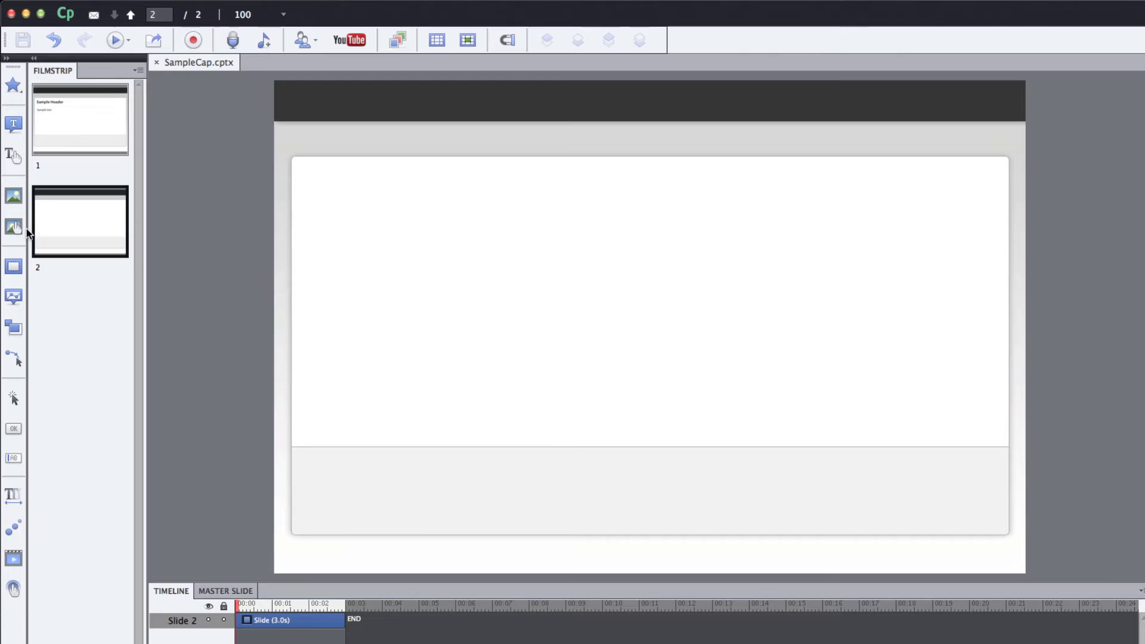
click(14, 267)
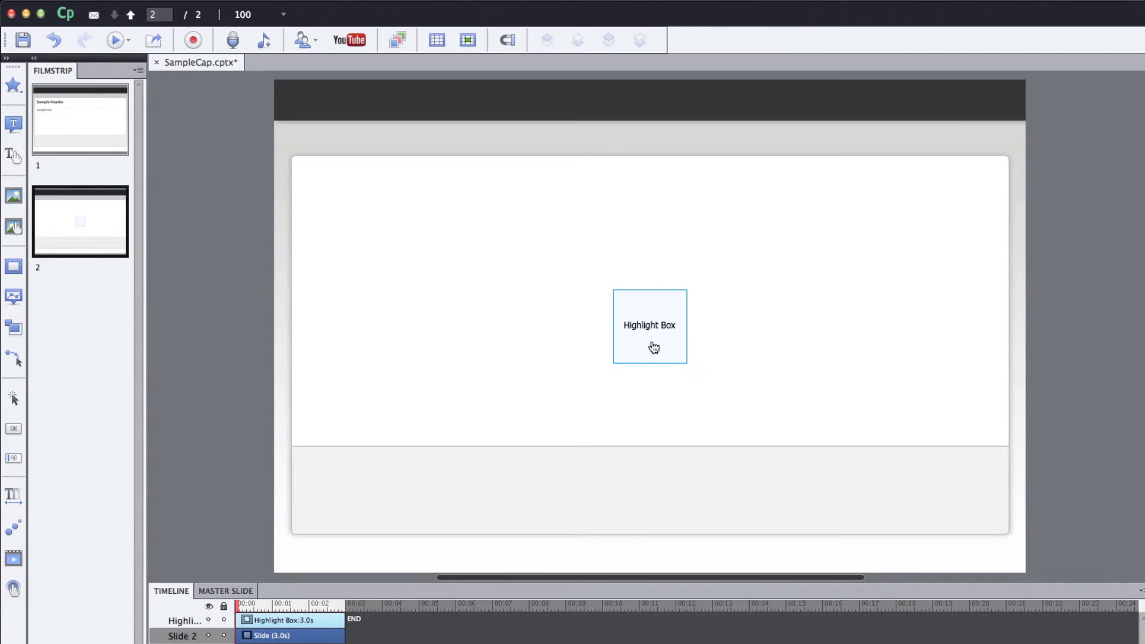
drag(659, 330, 832, 178)
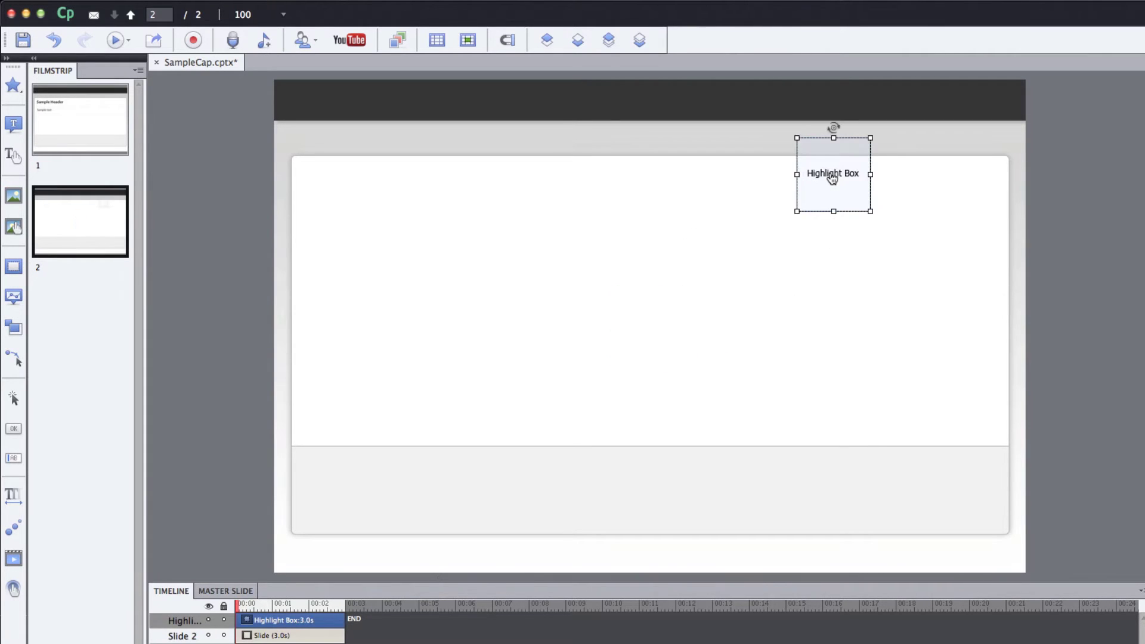
key(Delete)
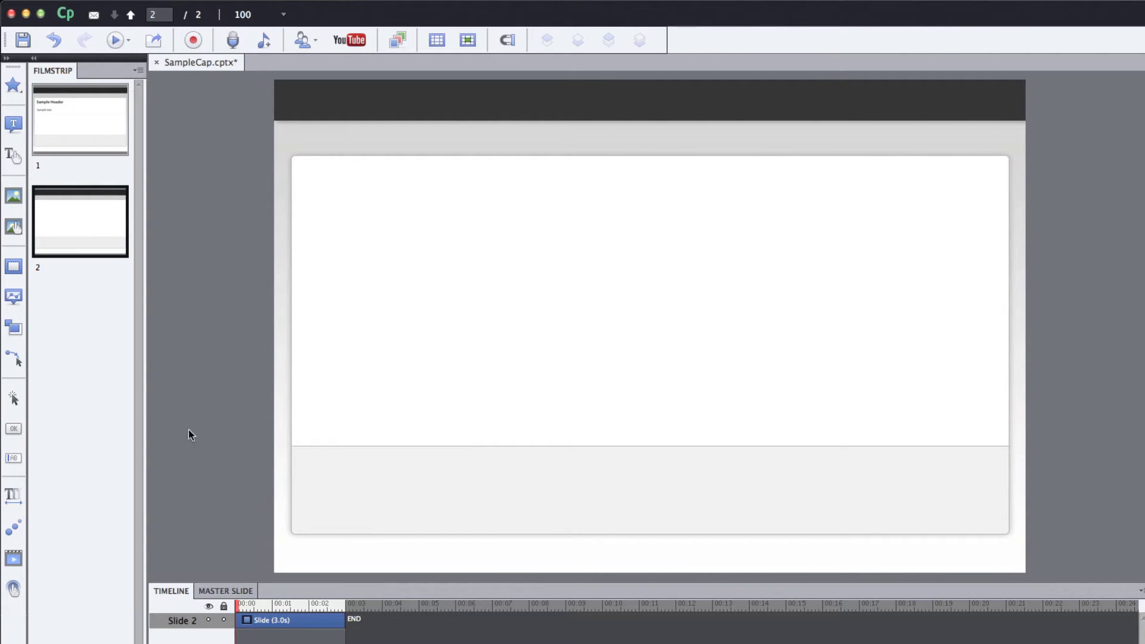
Step: Try publishing as HTML5, but decline creating the missing output folder
click(150, 7)
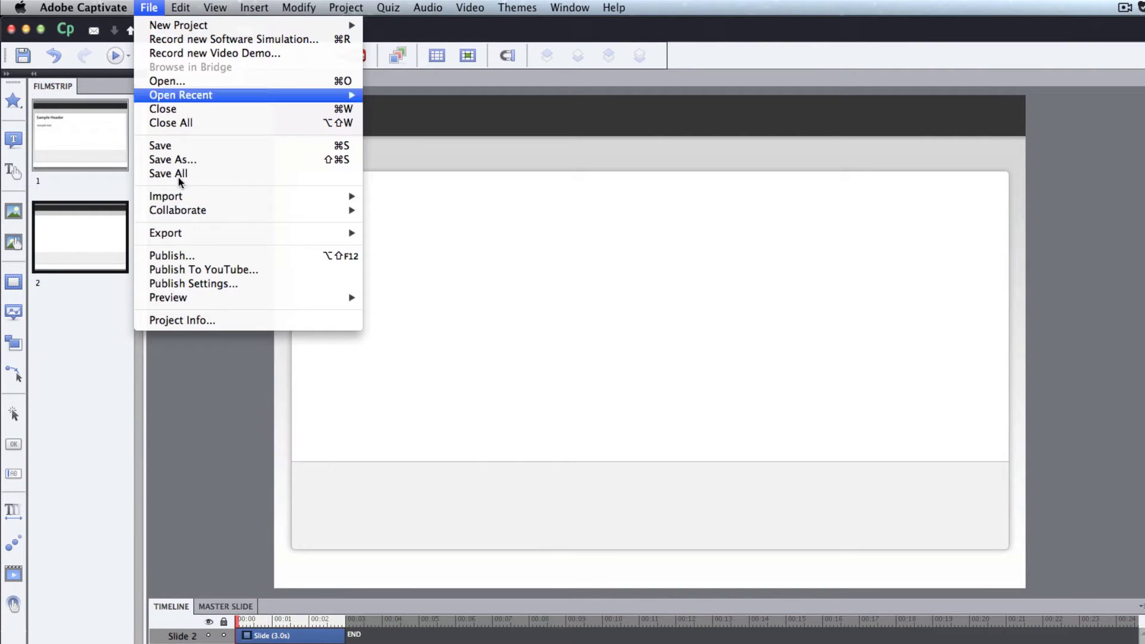
click(190, 259)
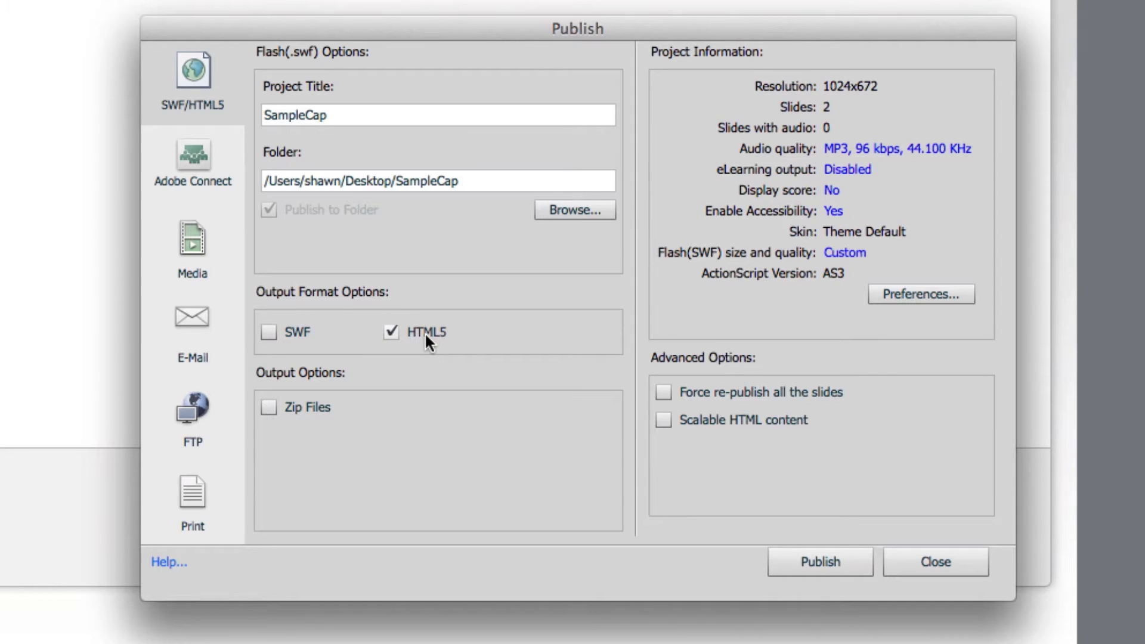
click(853, 564)
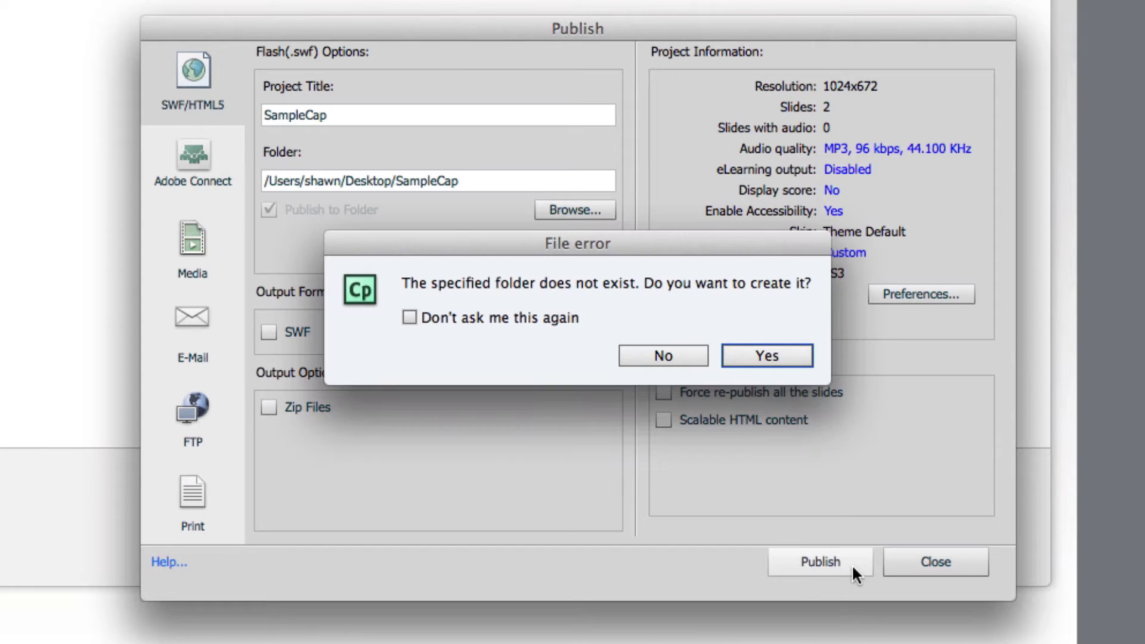
click(685, 359)
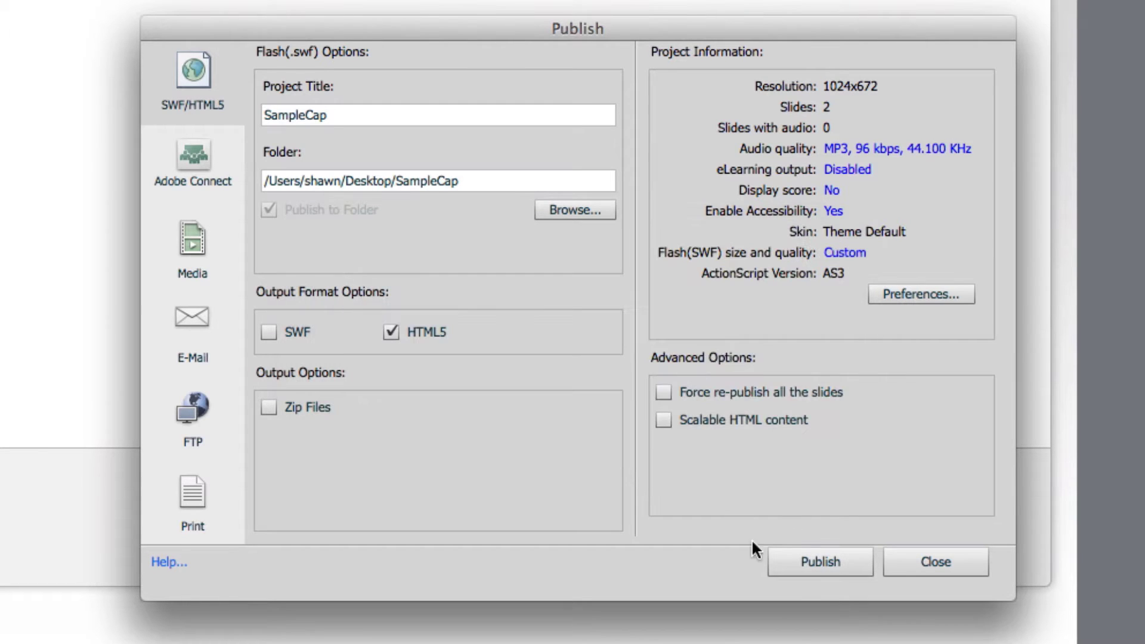
click(948, 566)
Step: Publish as HTML5 again, allowing creation of the SampleCap folder on the Desktop
key(super+Tab)
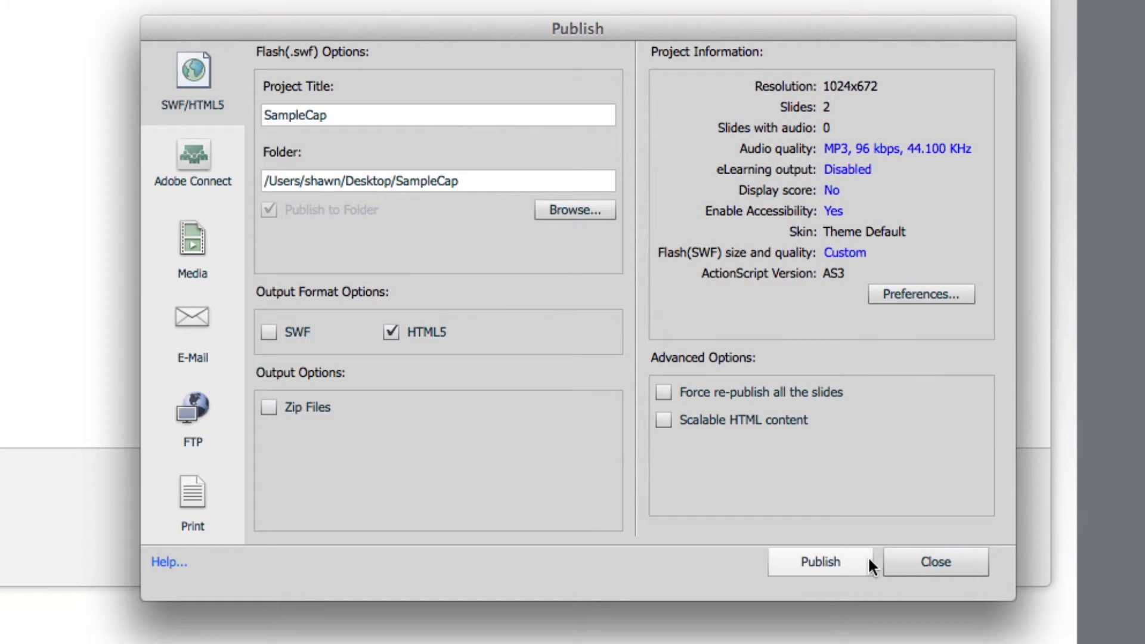
click(820, 562)
click(764, 356)
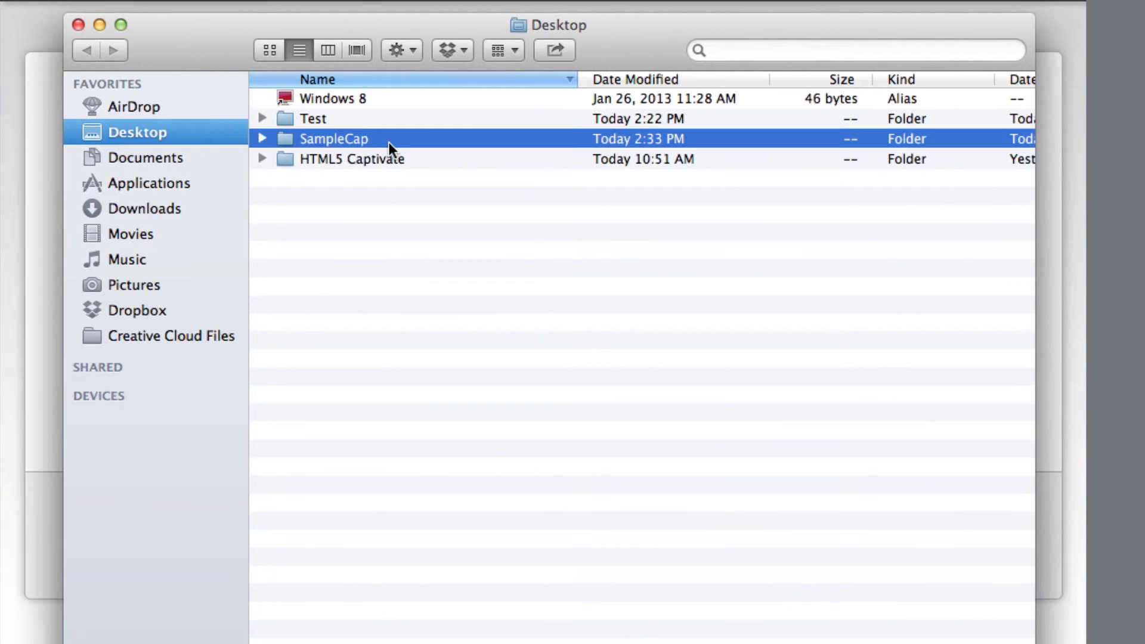
Step: Open SampleCap's published index.html from the Desktop folder and start the course playing
double_click(388, 142)
double_click(379, 103)
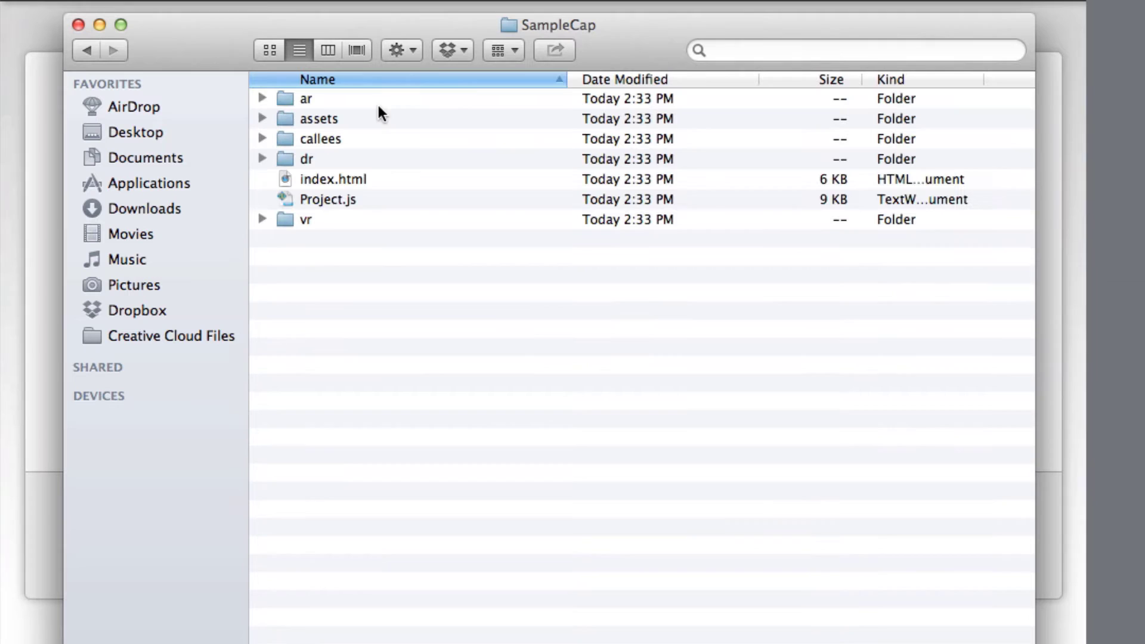
click(390, 183)
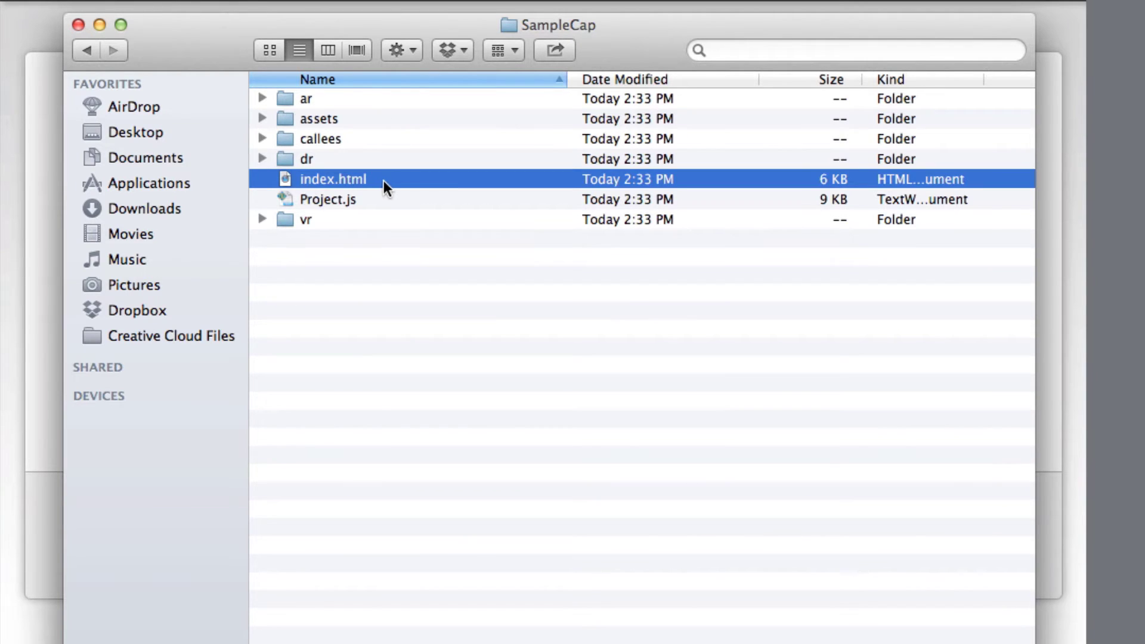
double_click(384, 180)
click(622, 282)
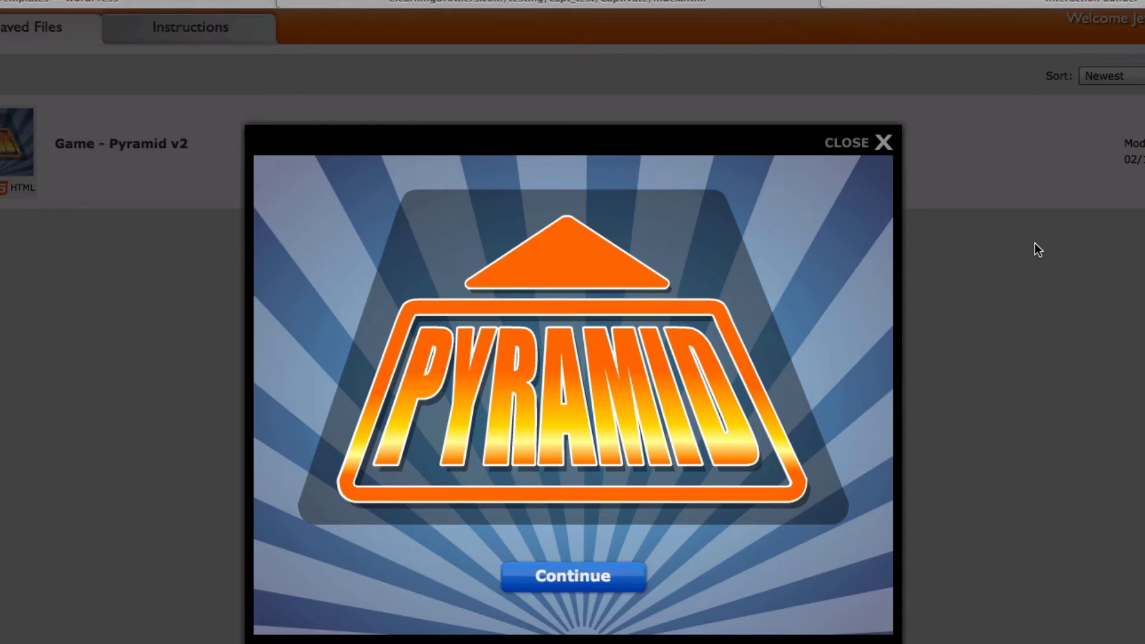
scroll(1034, 243, down, 3)
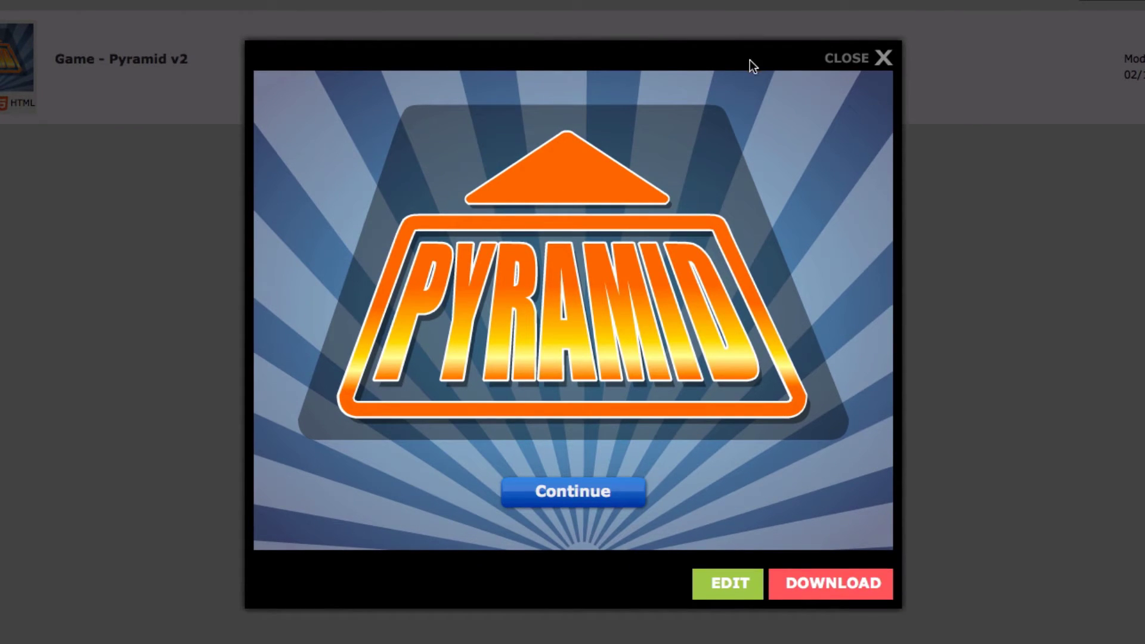
Step: Start the Pyramid v2 download with the preview lightbox's DOWNLOAD button
click(832, 584)
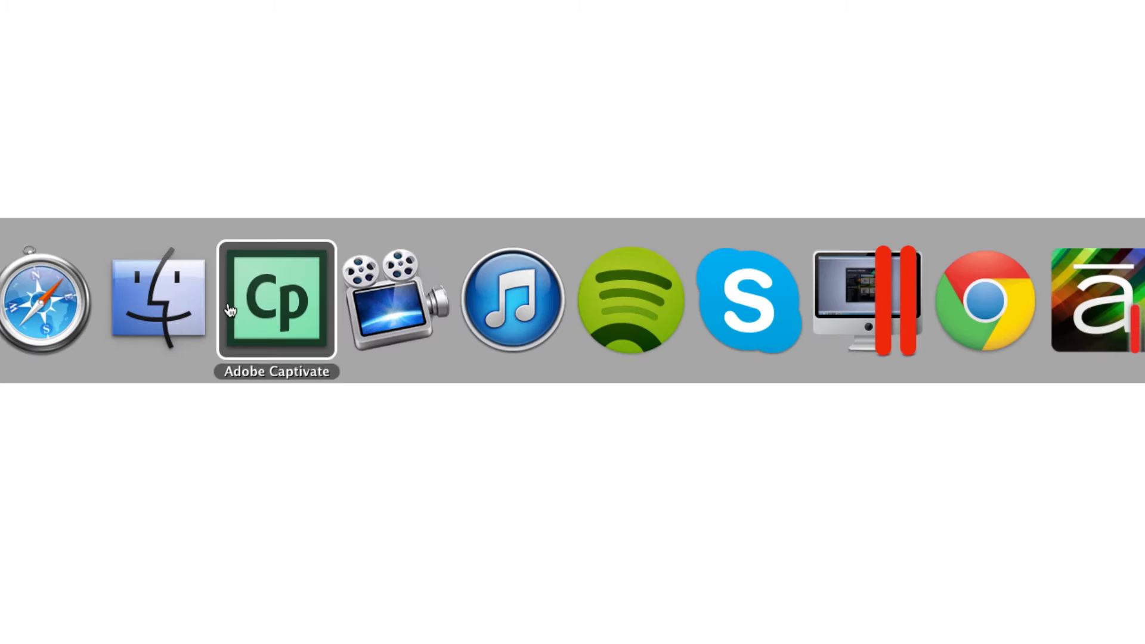
key(super+Tab)
Step: Open the Game - Pyramid v2 folder on the Desktop in Finder
click(151, 95)
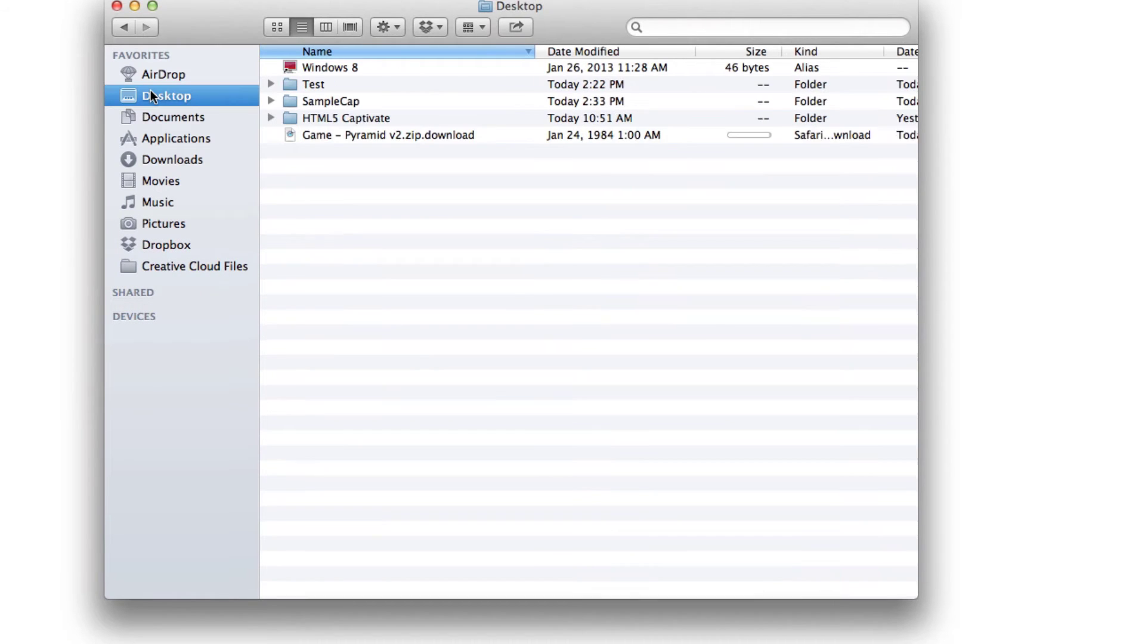
click(364, 131)
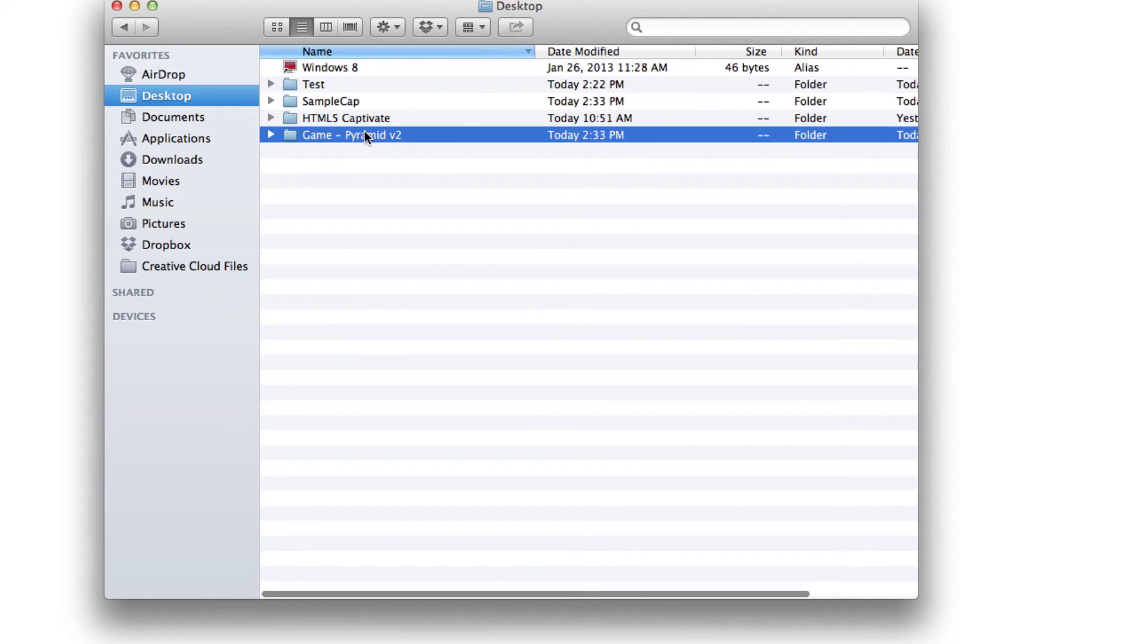
double_click(435, 132)
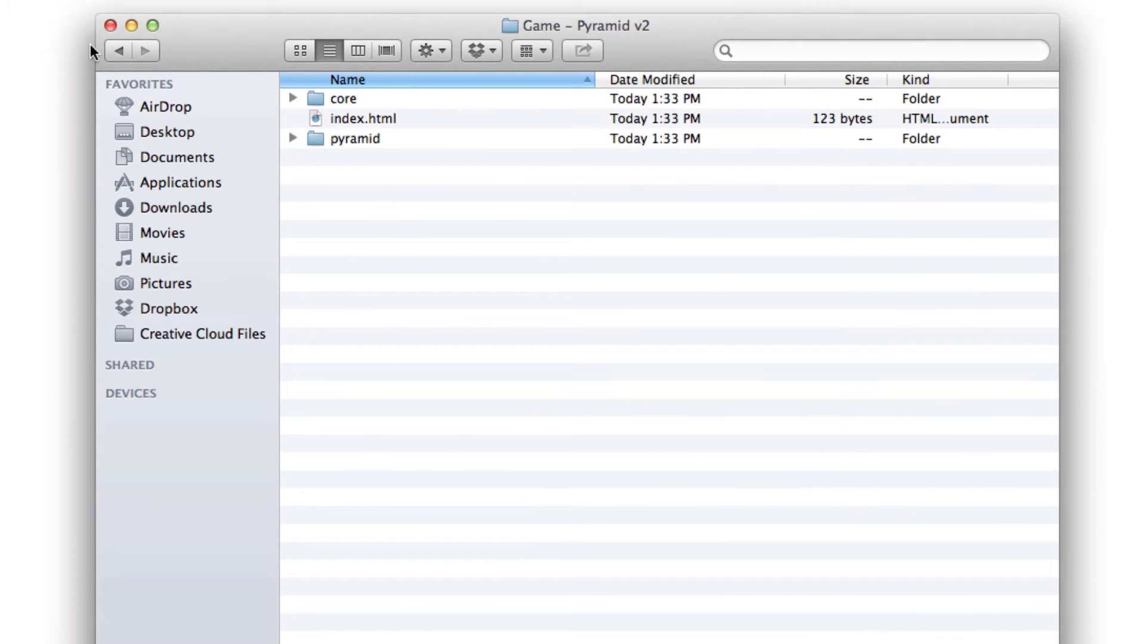
click(118, 51)
Step: Inspect the game's core folder, index.html file and pyramid folder
click(385, 101)
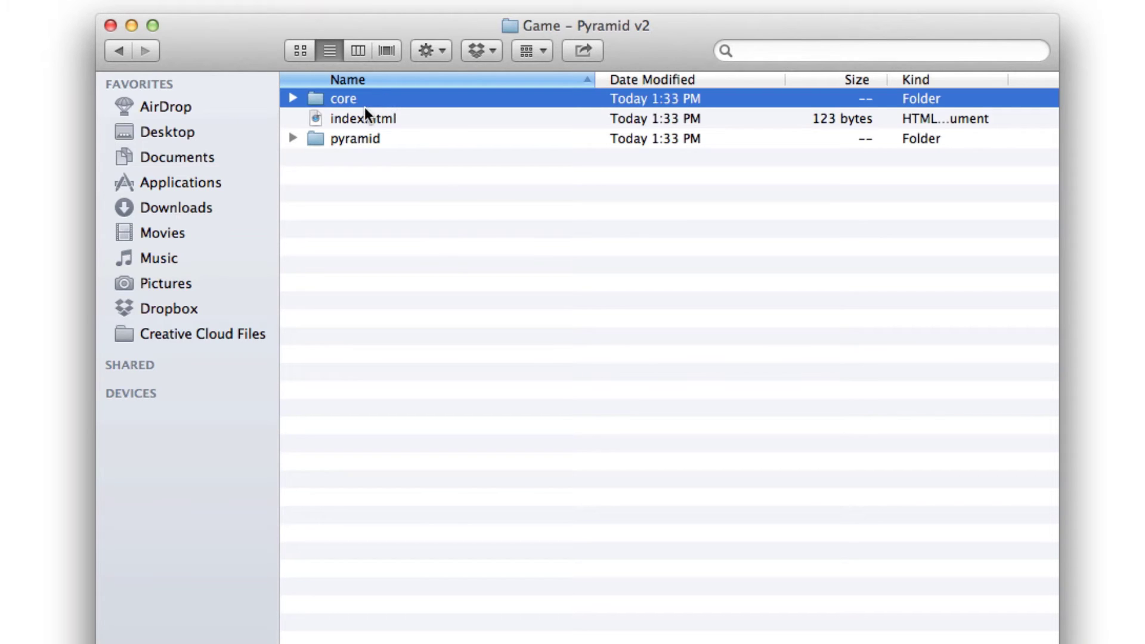
click(383, 118)
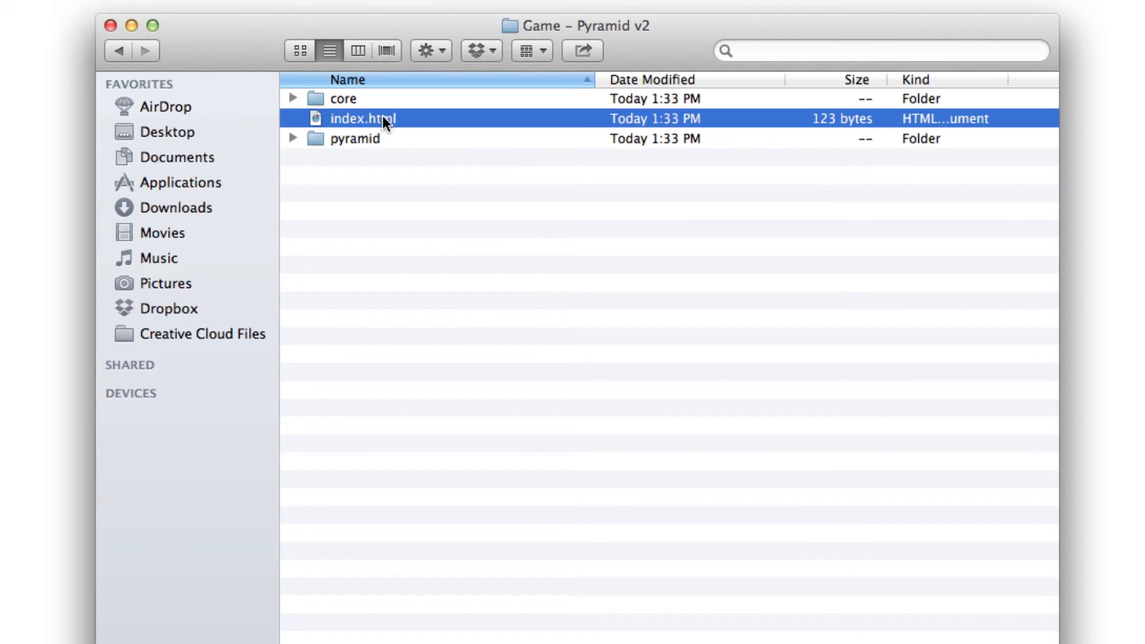
click(392, 137)
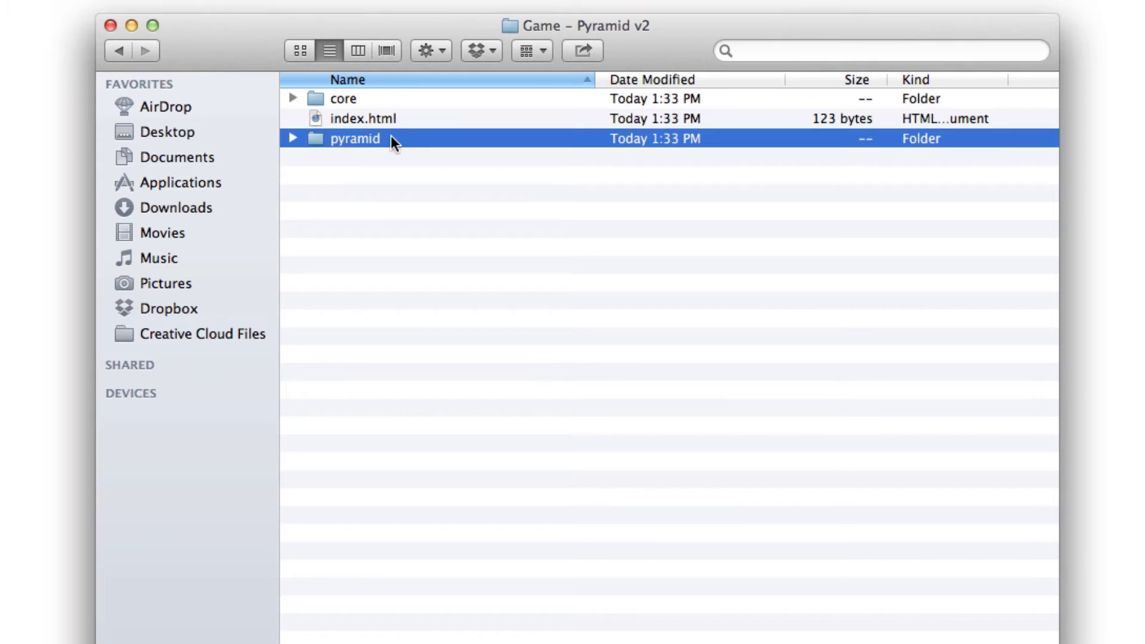
click(392, 121)
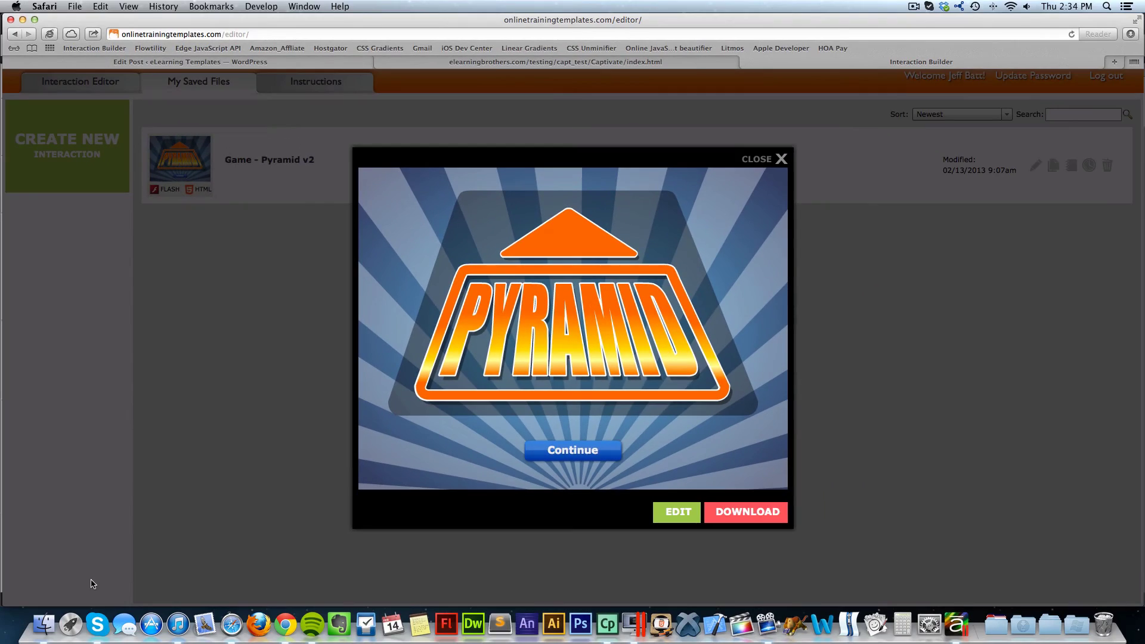
Step: Launch Adobe Captivate App Packager from Launchpad and centre its window
click(70, 620)
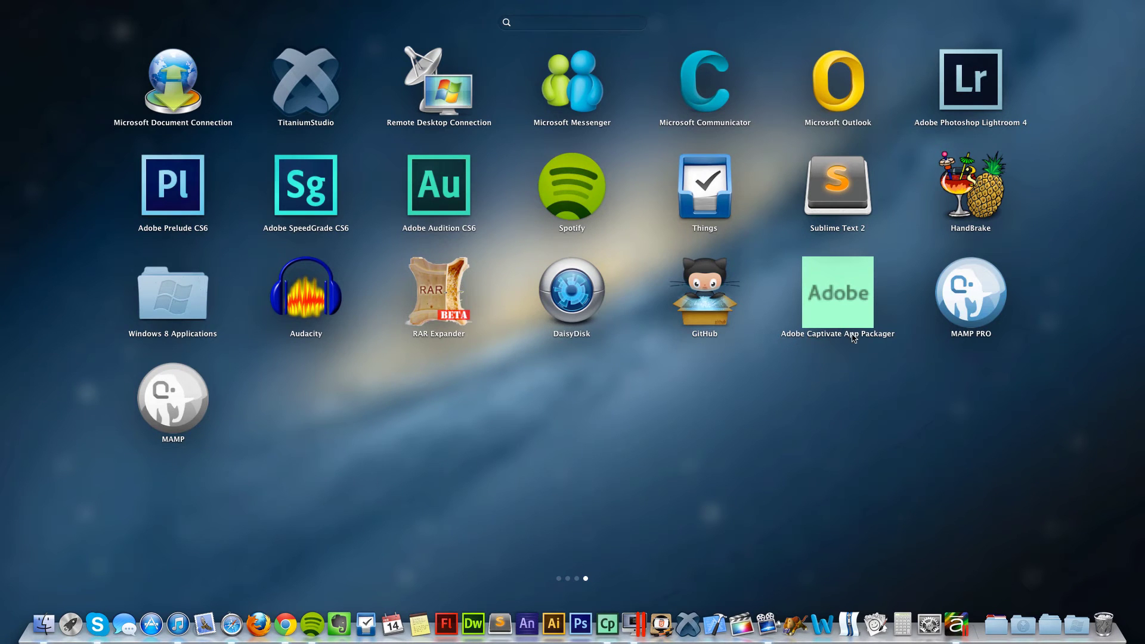
click(854, 299)
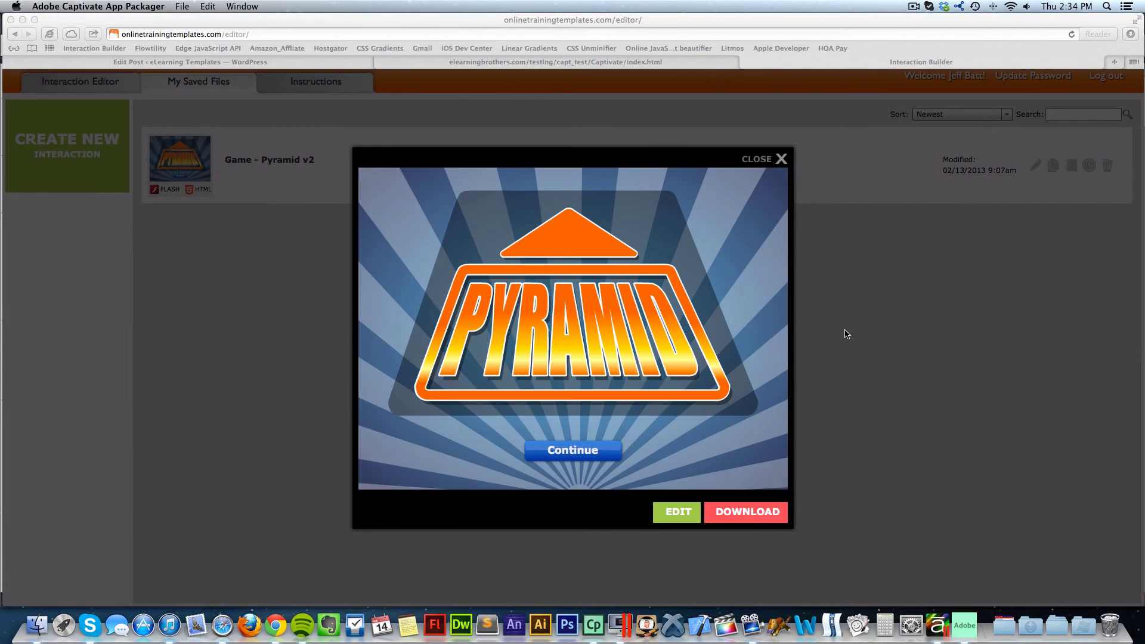
drag(739, 269, 566, 159)
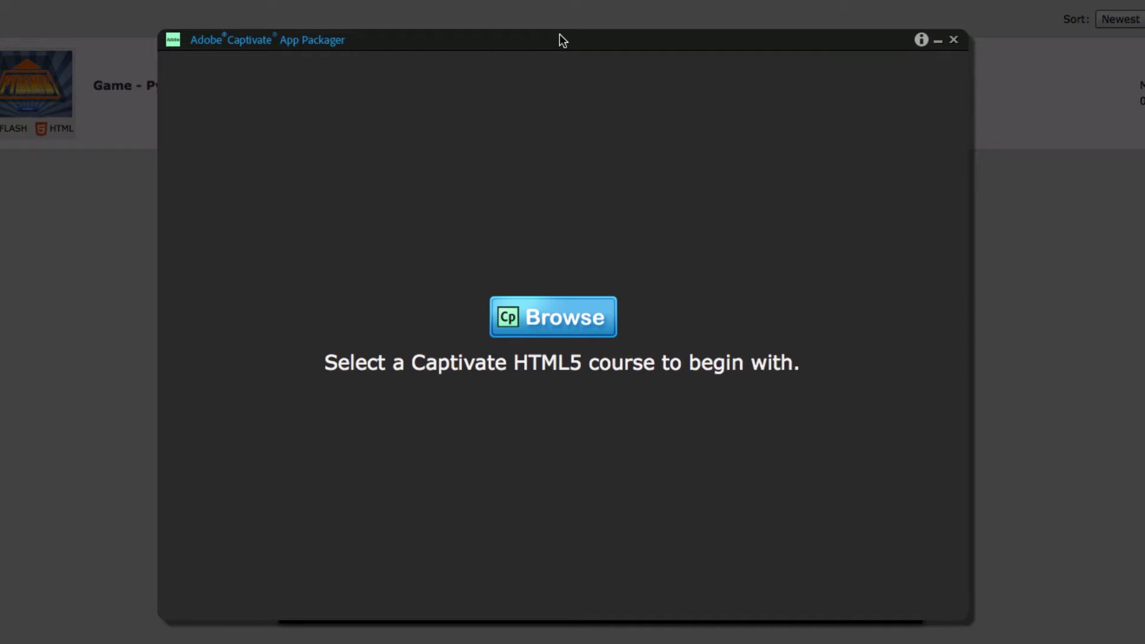
Step: Browse for a course and navigate to Desktop > SampleCap > SampleCap in the chooser
drag(559, 40, 573, 35)
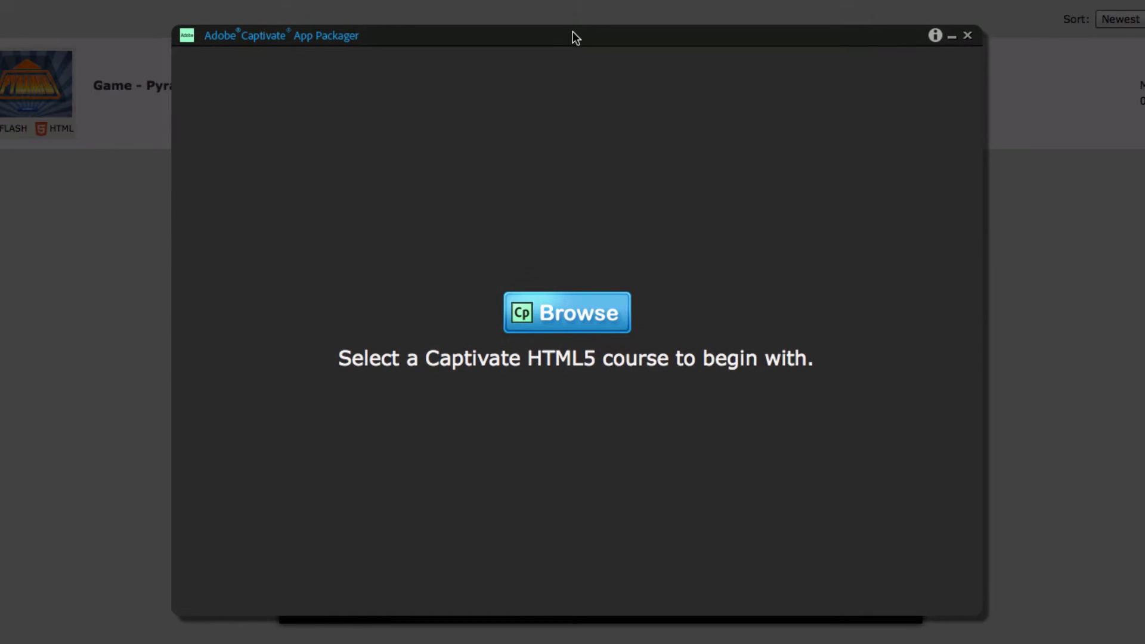
click(570, 309)
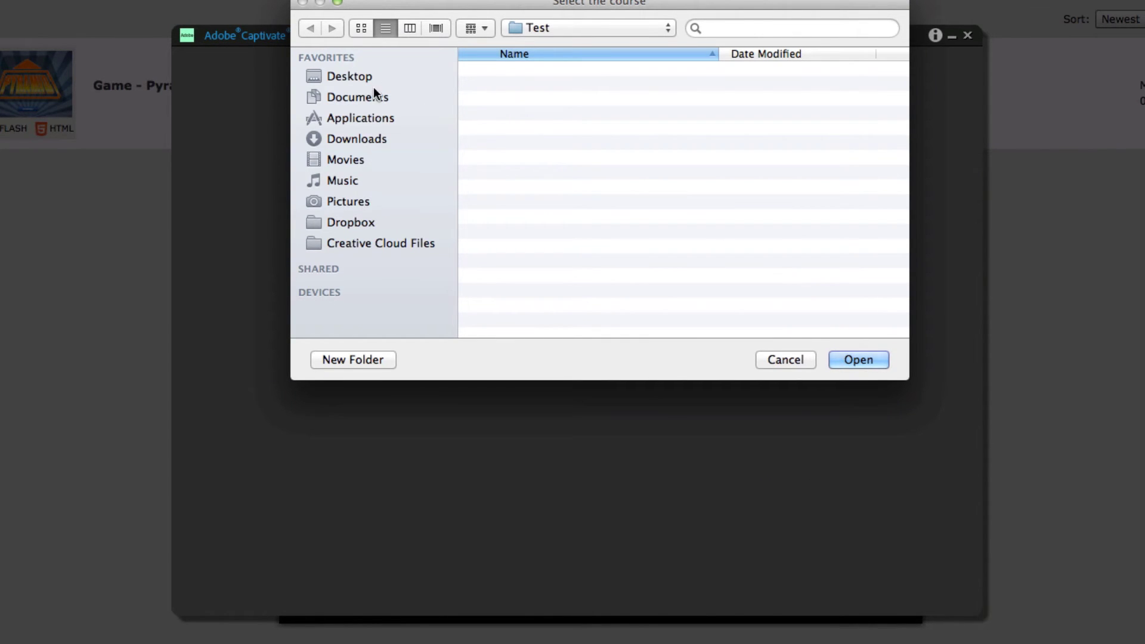
click(350, 76)
double_click(528, 102)
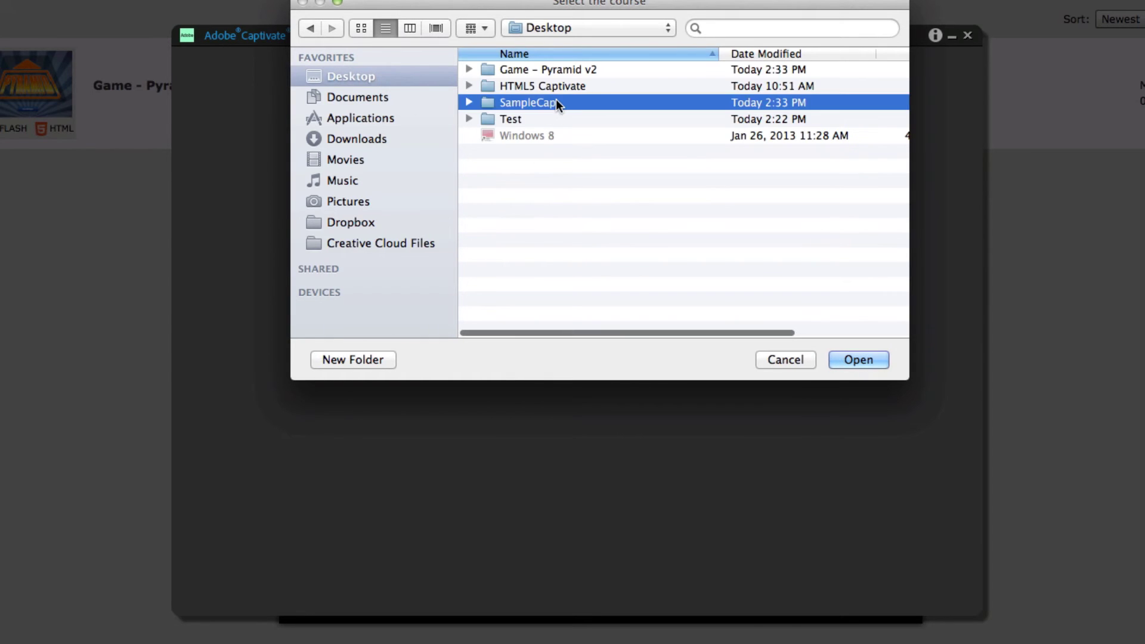
click(553, 71)
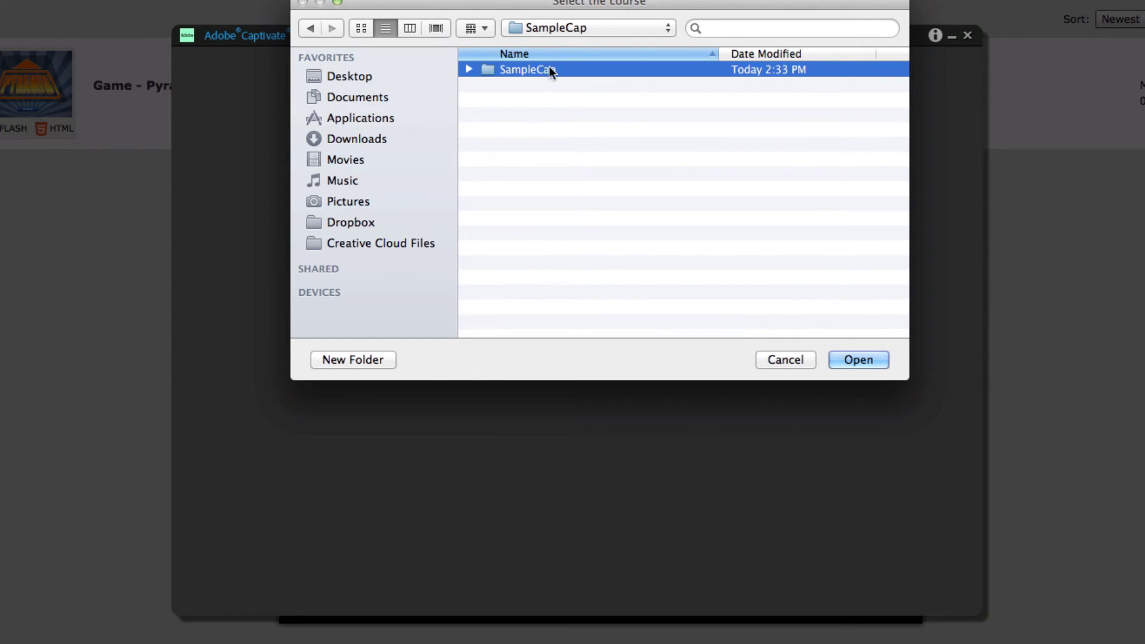
double_click(556, 70)
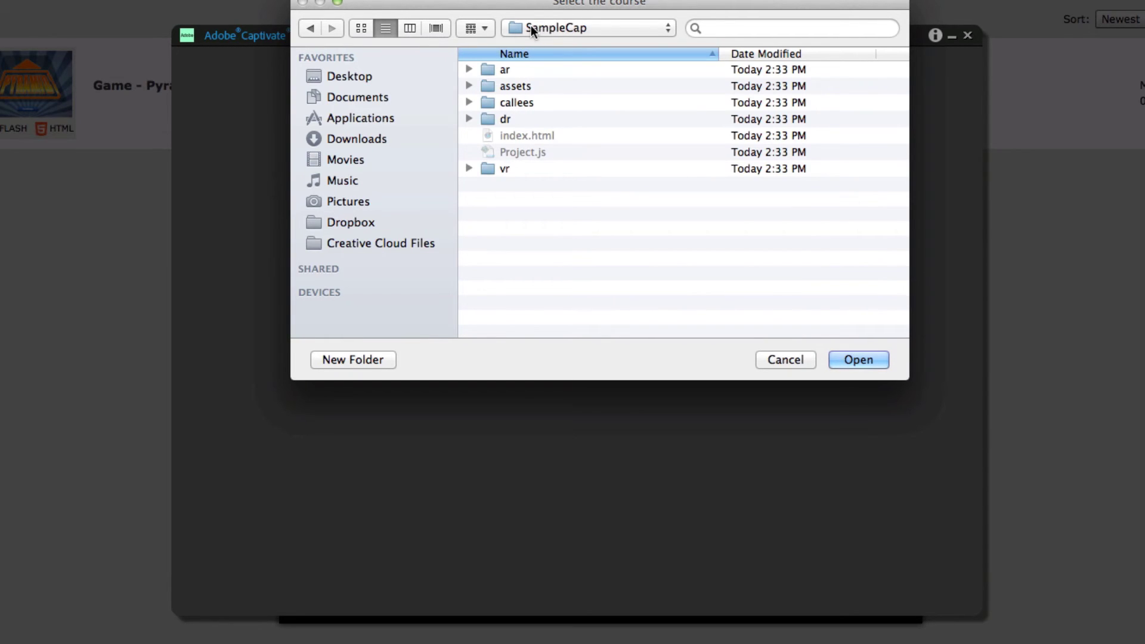
Step: Confirm the inner SampleCap folder as the course with Open
click(858, 360)
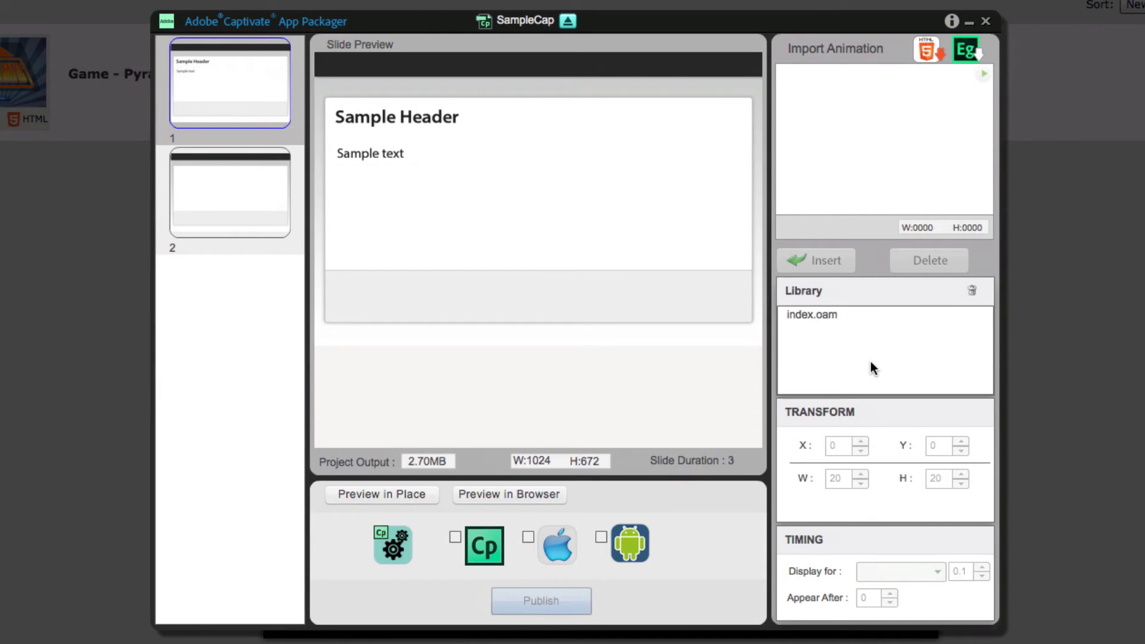
Step: Switch the preview between slides 2 and 1, ending on blank slide 2
click(255, 162)
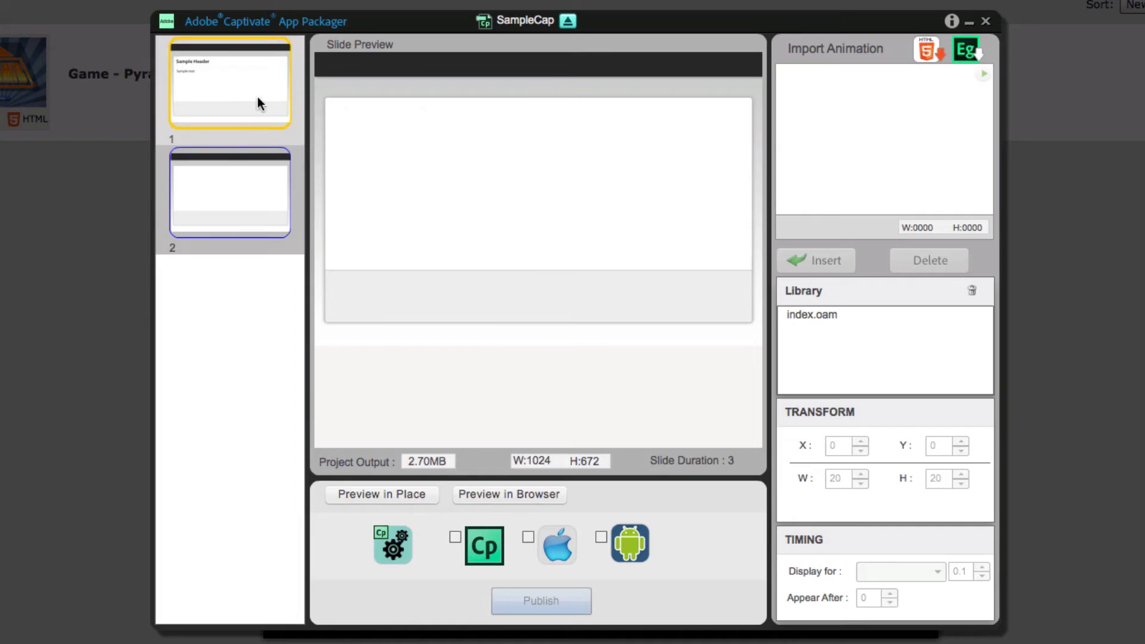
click(257, 100)
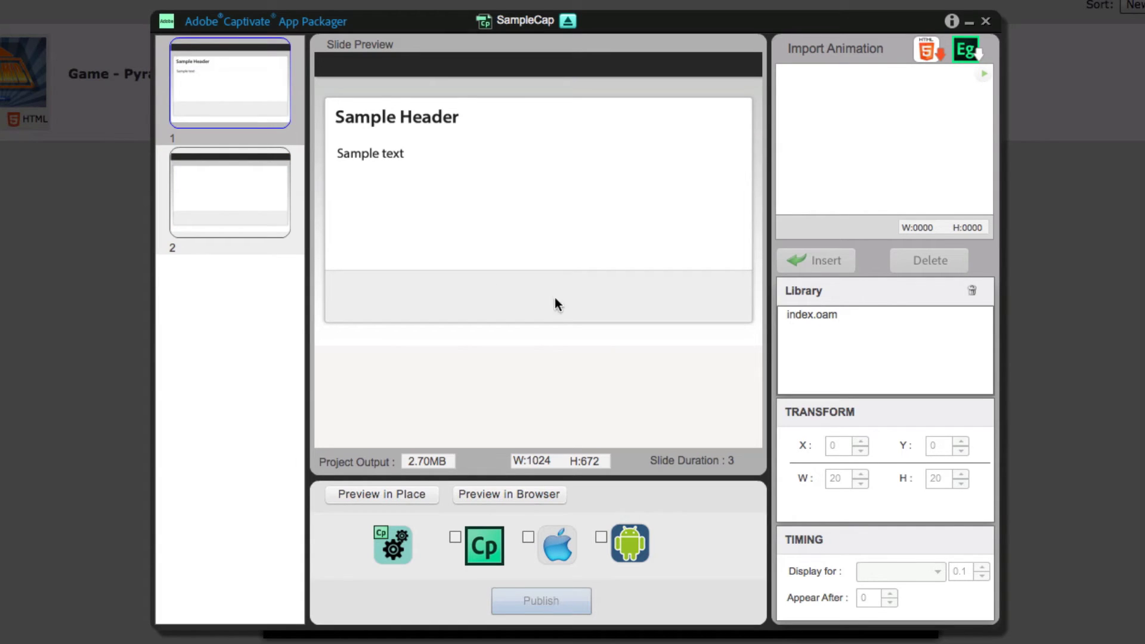
click(213, 174)
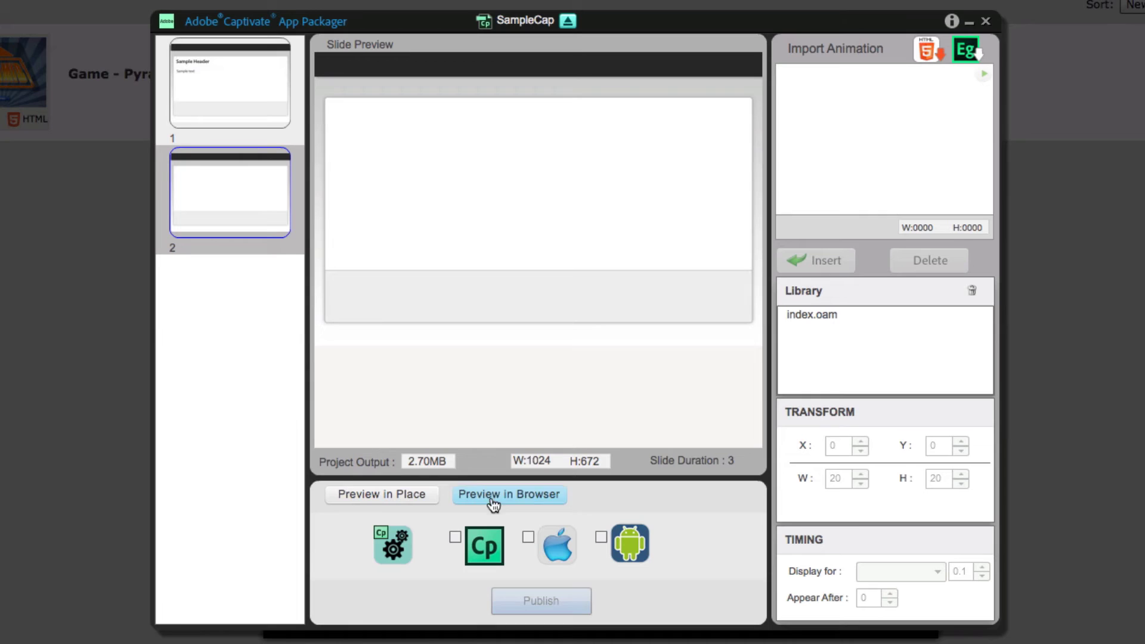
Step: Set the publish location to the Test folder on the Desktop
click(391, 543)
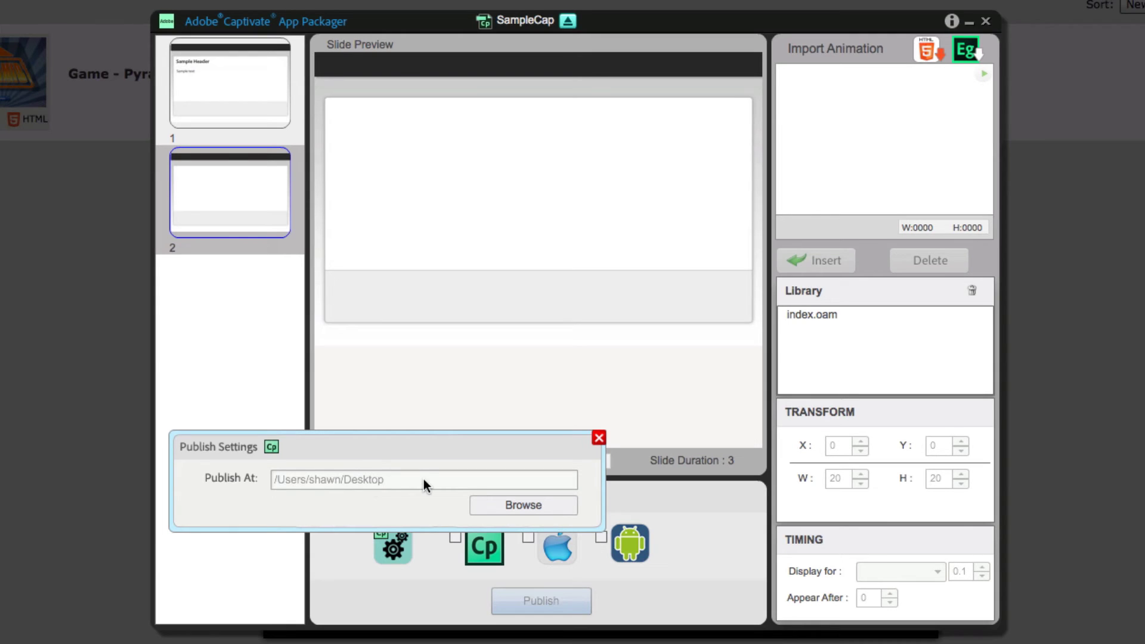
click(523, 505)
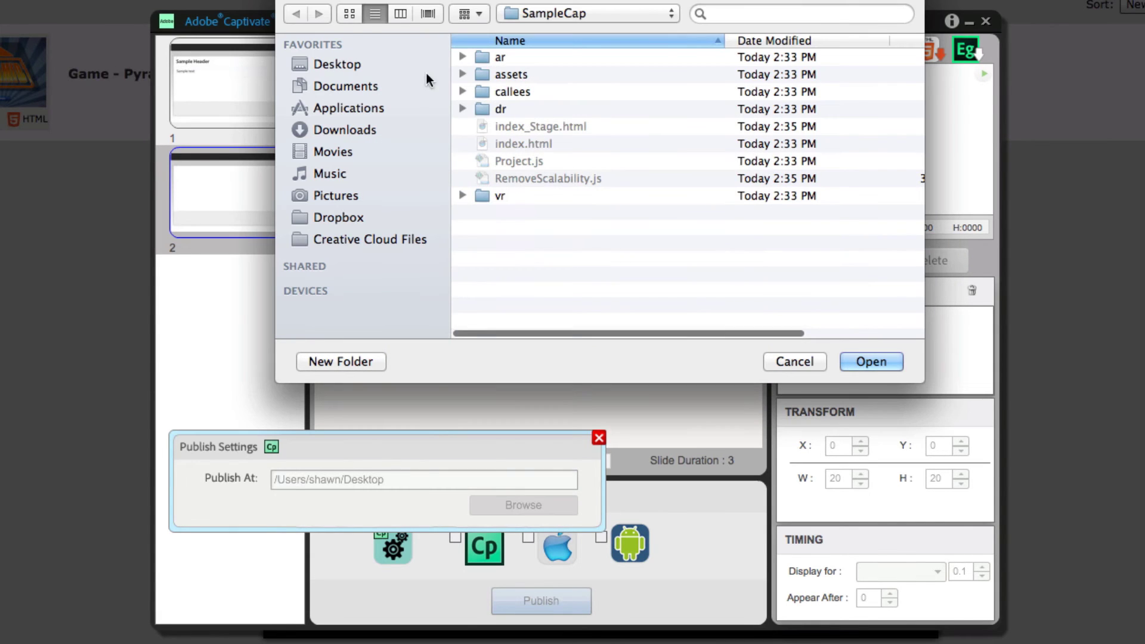
click(337, 64)
double_click(501, 112)
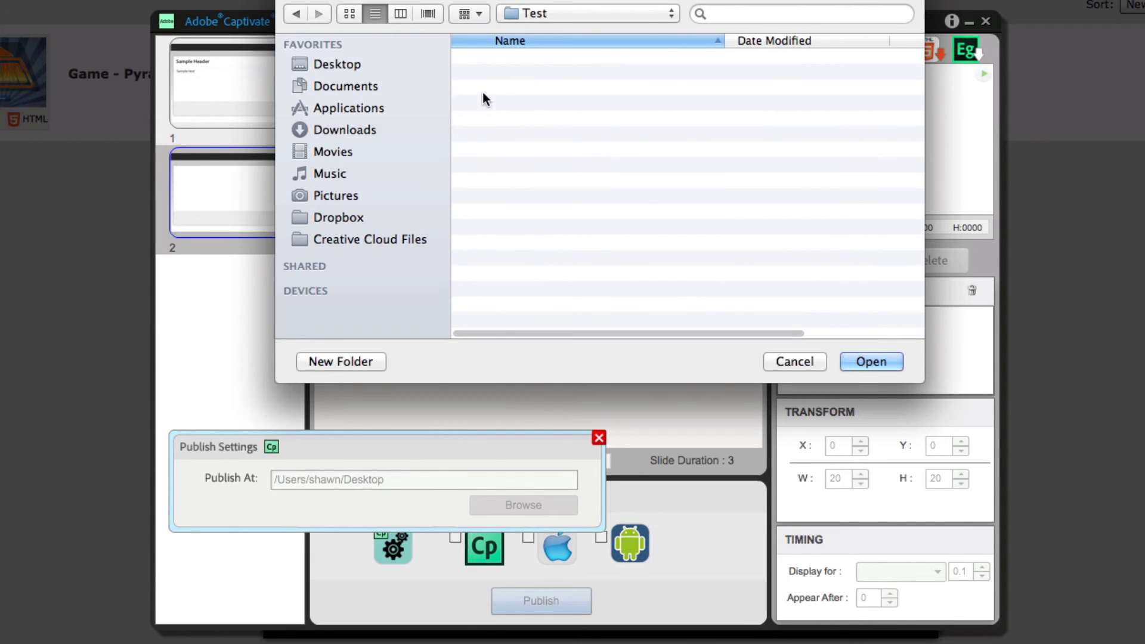
click(871, 362)
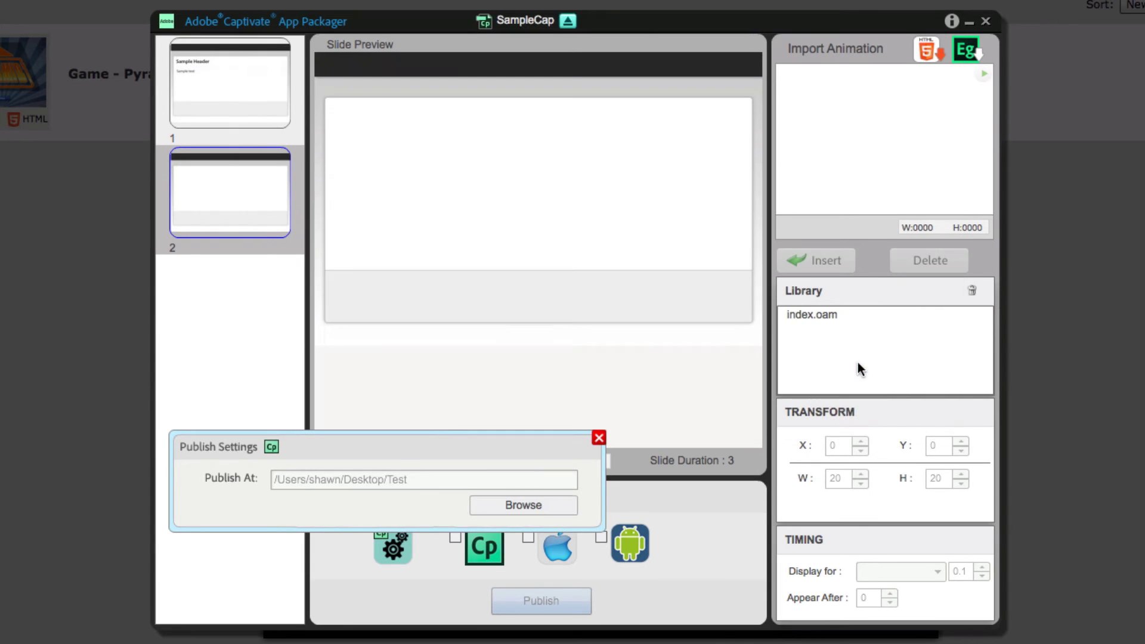
Step: Close Publish Settings and enable the Captivate (Cp) output option
click(523, 504)
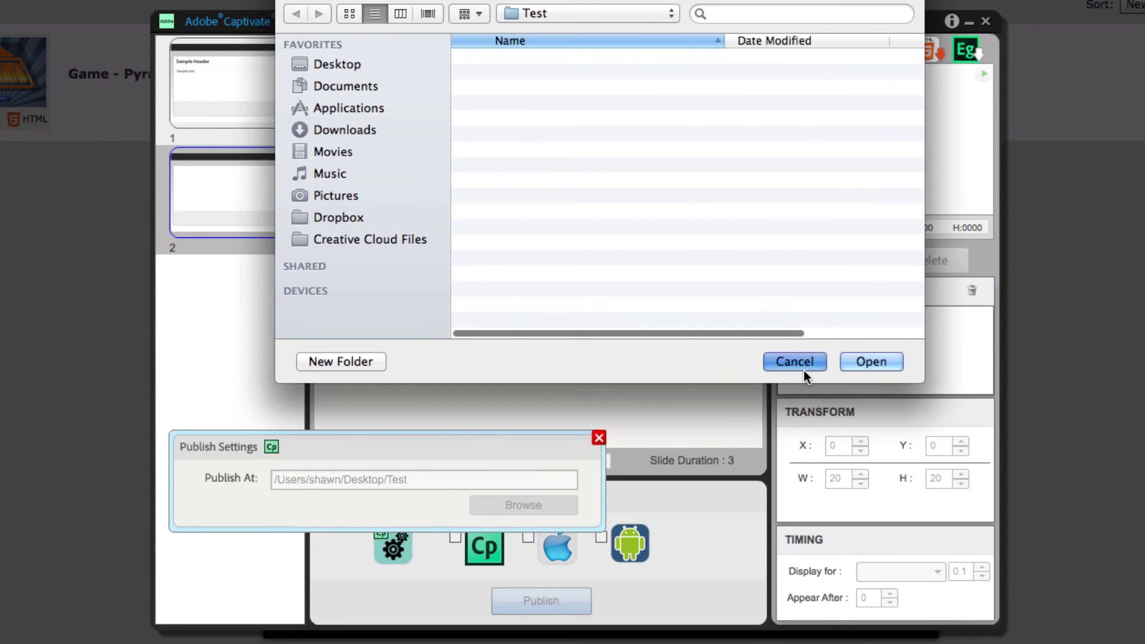
click(805, 367)
click(598, 438)
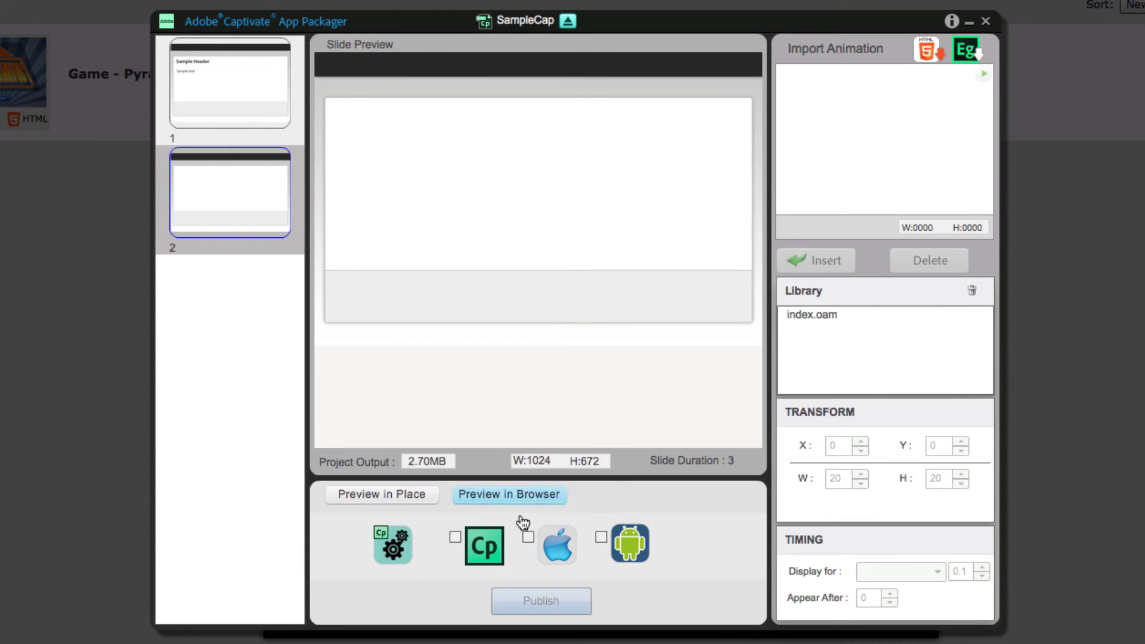
click(456, 537)
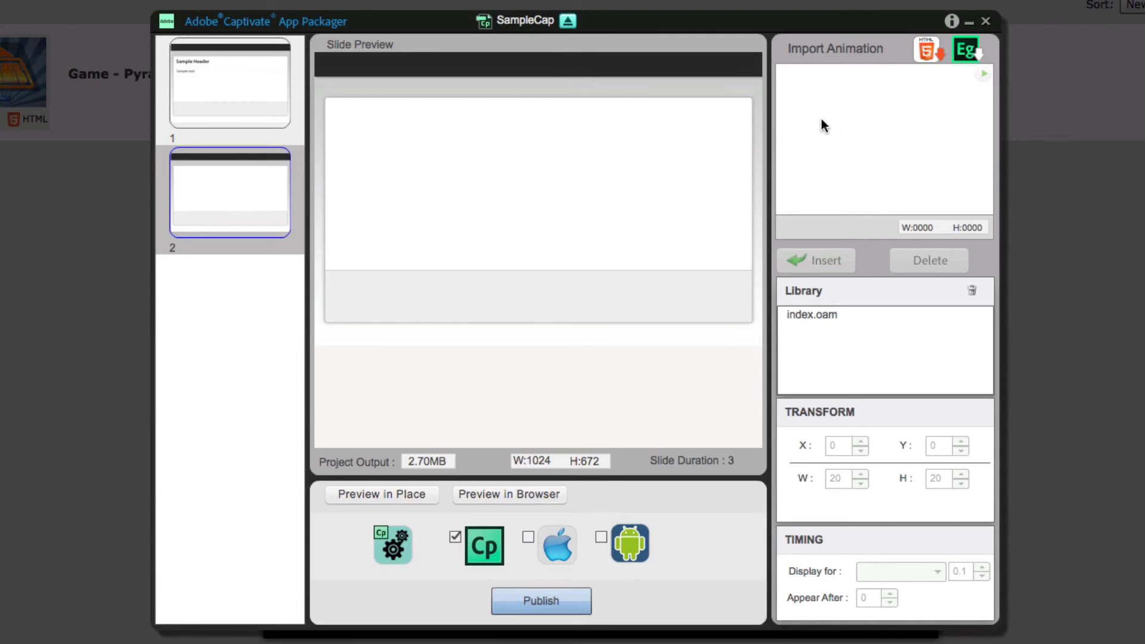
Step: Import the Desktop's Game - Pyramid v2 folder, dismiss the compatibility warning, and insert it on slide 2
click(928, 55)
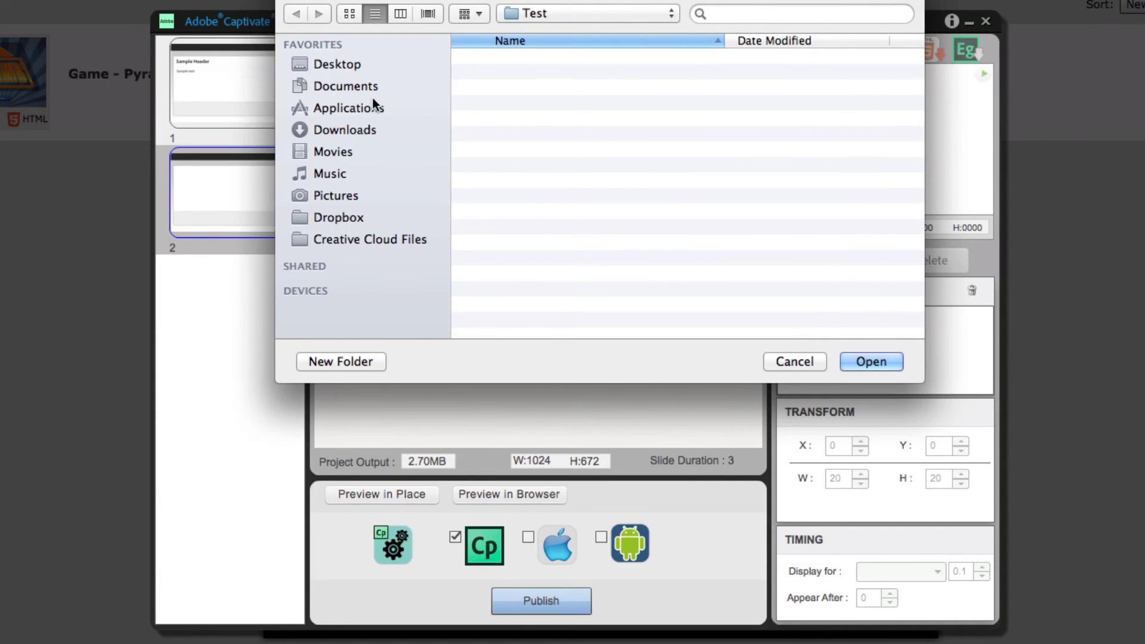
click(382, 64)
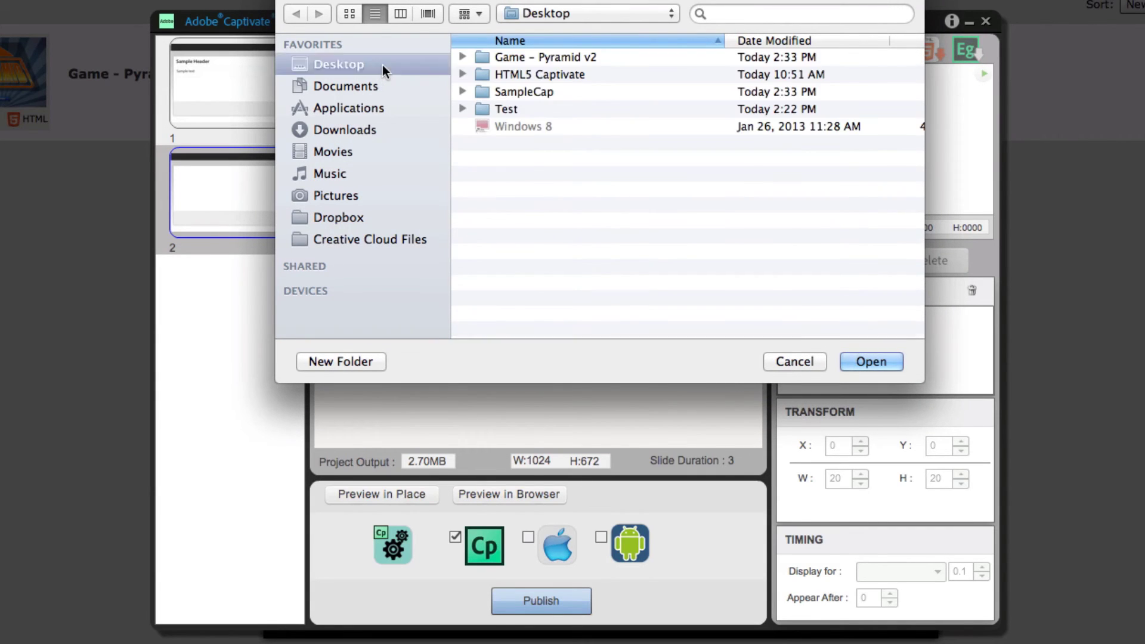
click(536, 58)
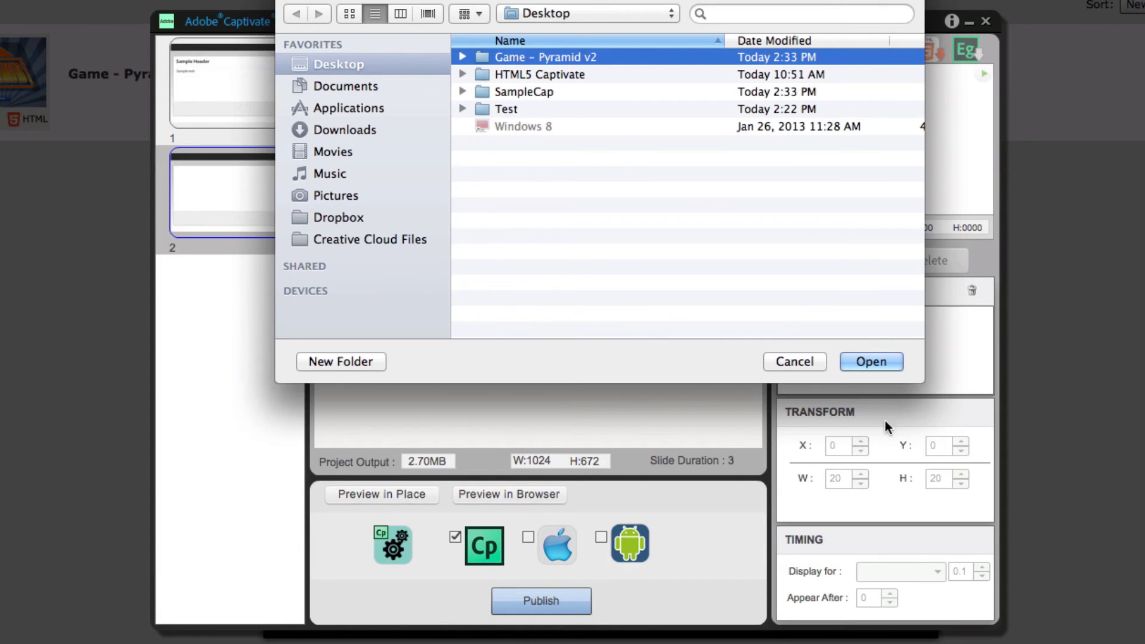
click(870, 362)
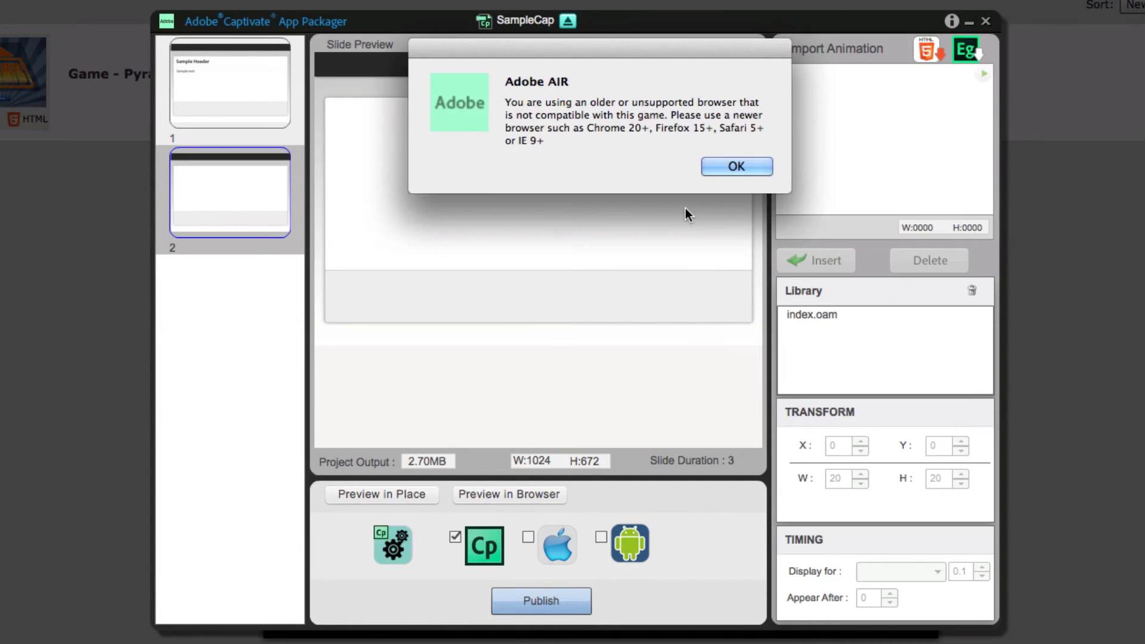
drag(623, 54, 582, 15)
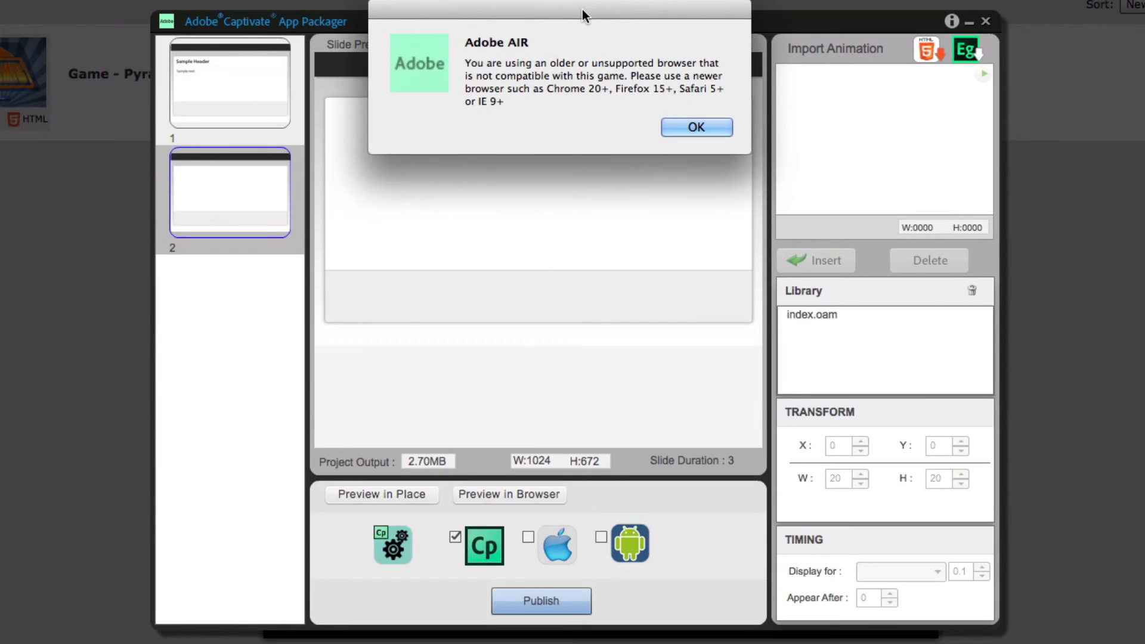
click(696, 125)
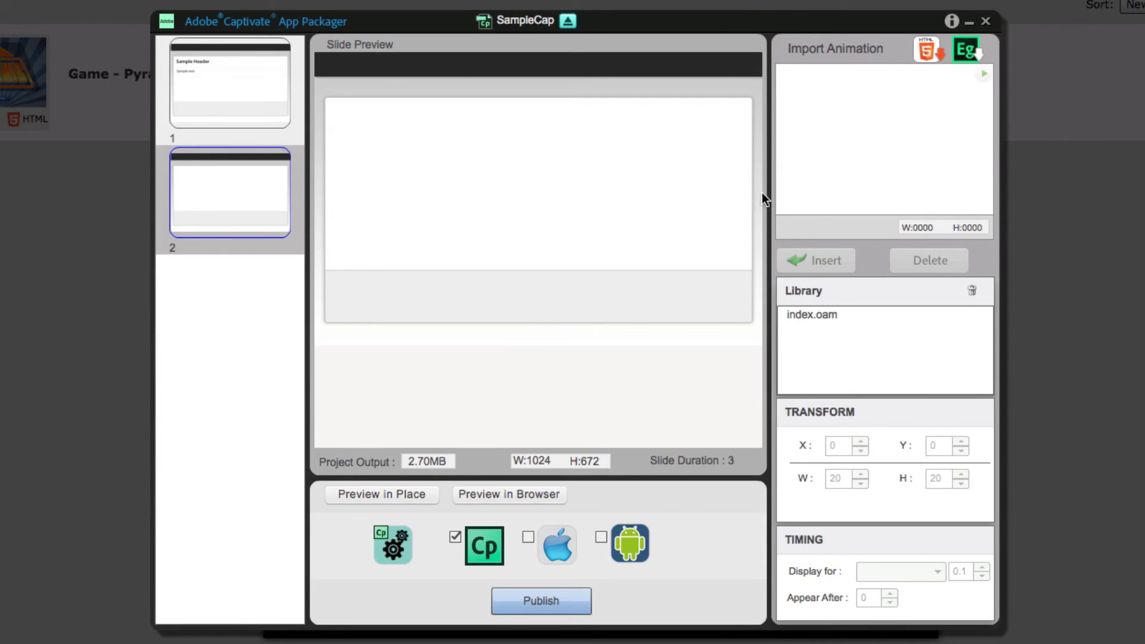
click(819, 261)
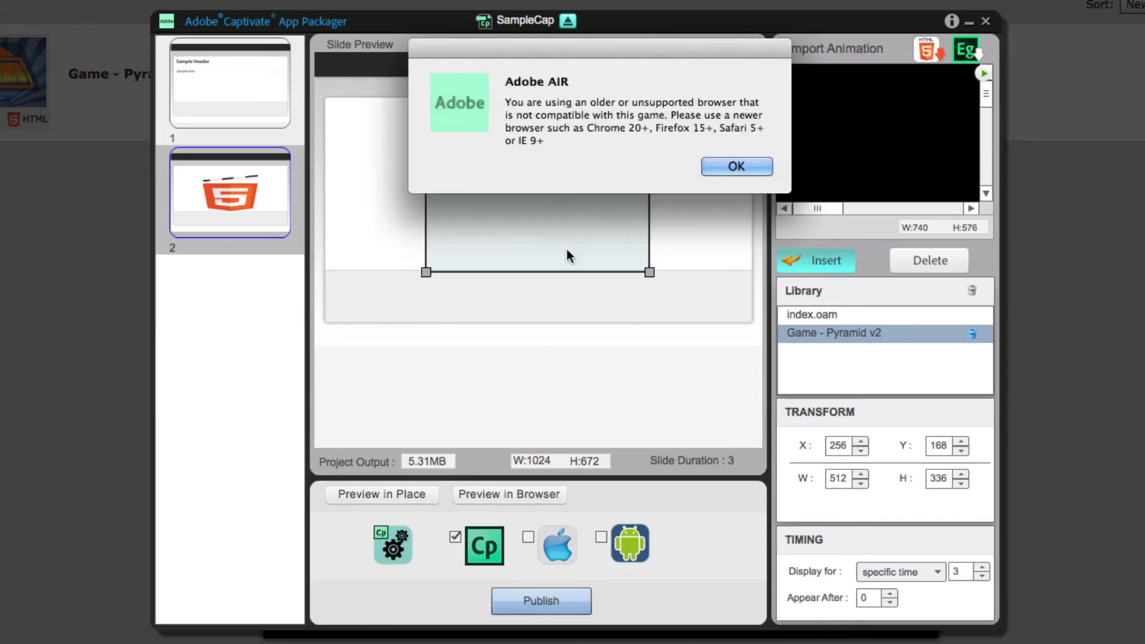
Step: Dismiss the alert, then move the game up and resize it to 872x576
click(749, 166)
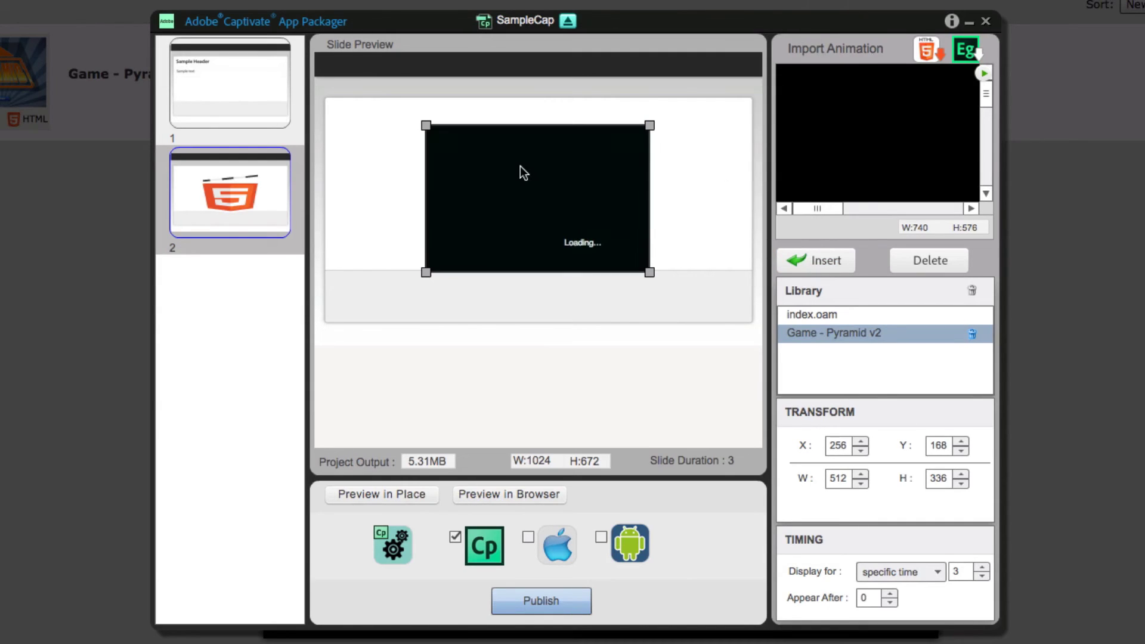
mouse_move(522, 170)
mouse_down()
mouse_move(463, 135)
mouse_move(464, 119)
mouse_up()
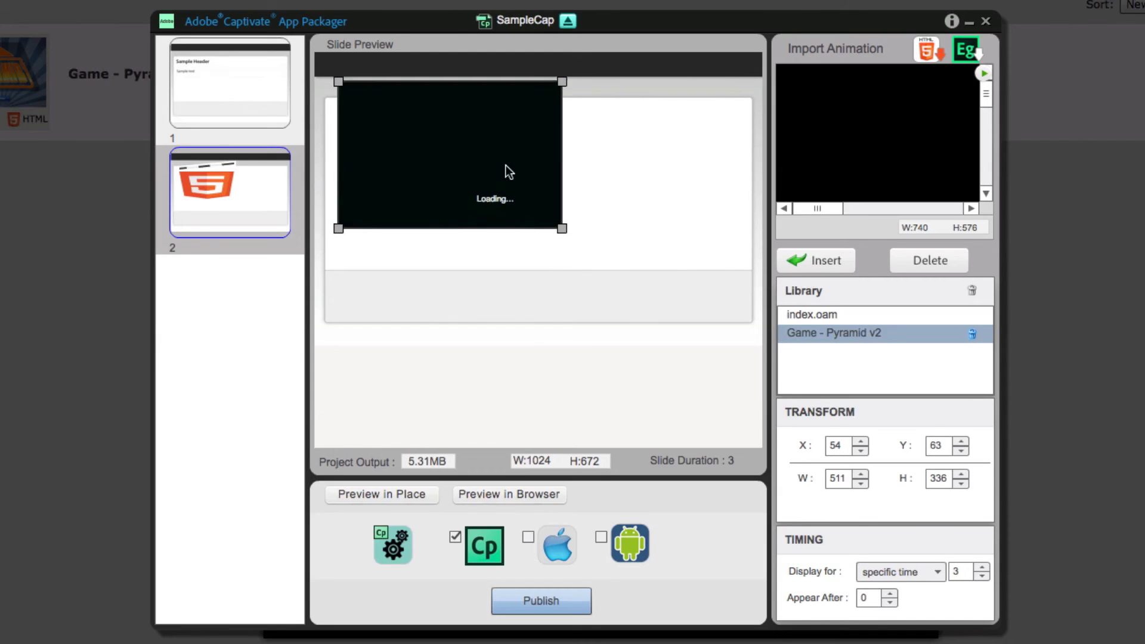
drag(506, 170, 497, 153)
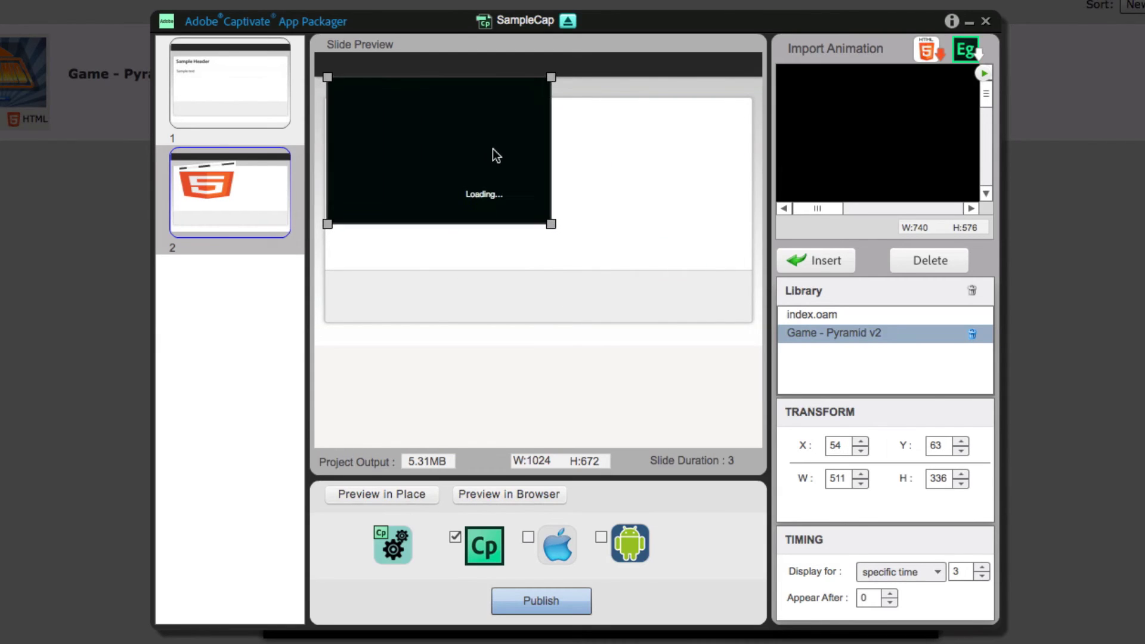
drag(551, 224, 704, 333)
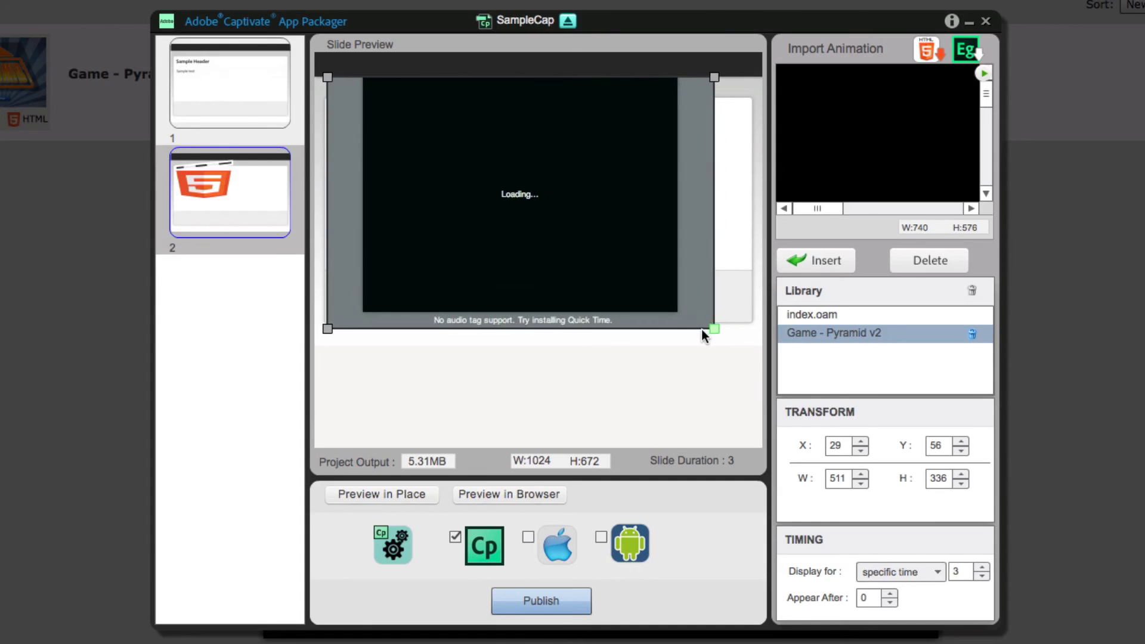
drag(621, 282, 649, 285)
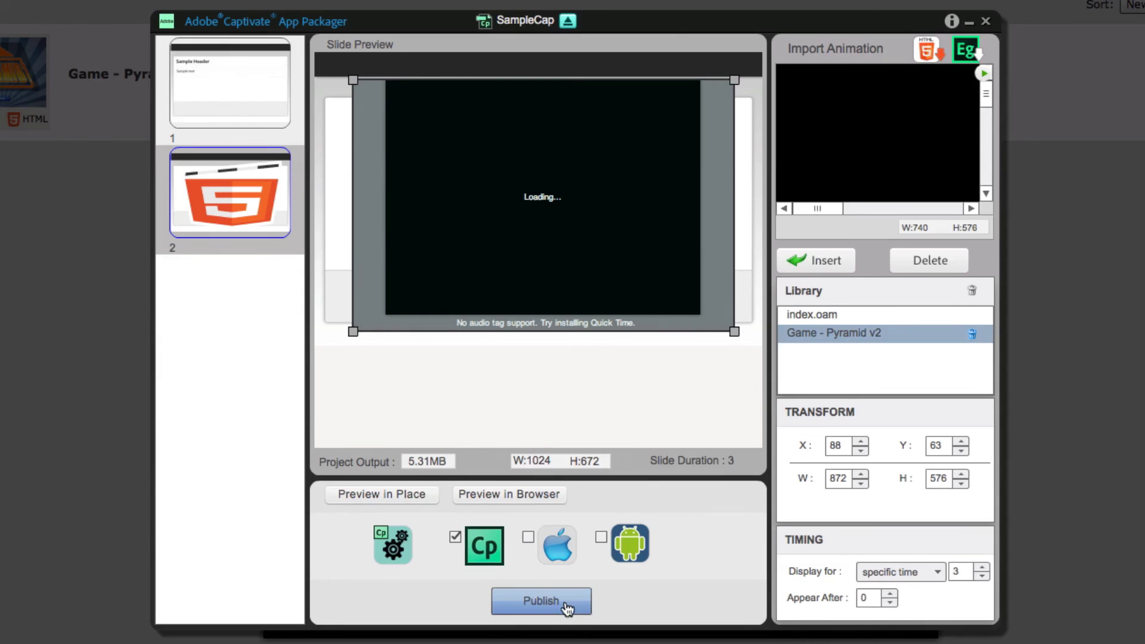
Step: Publish the SampleCap course with Captivate output checked
click(567, 604)
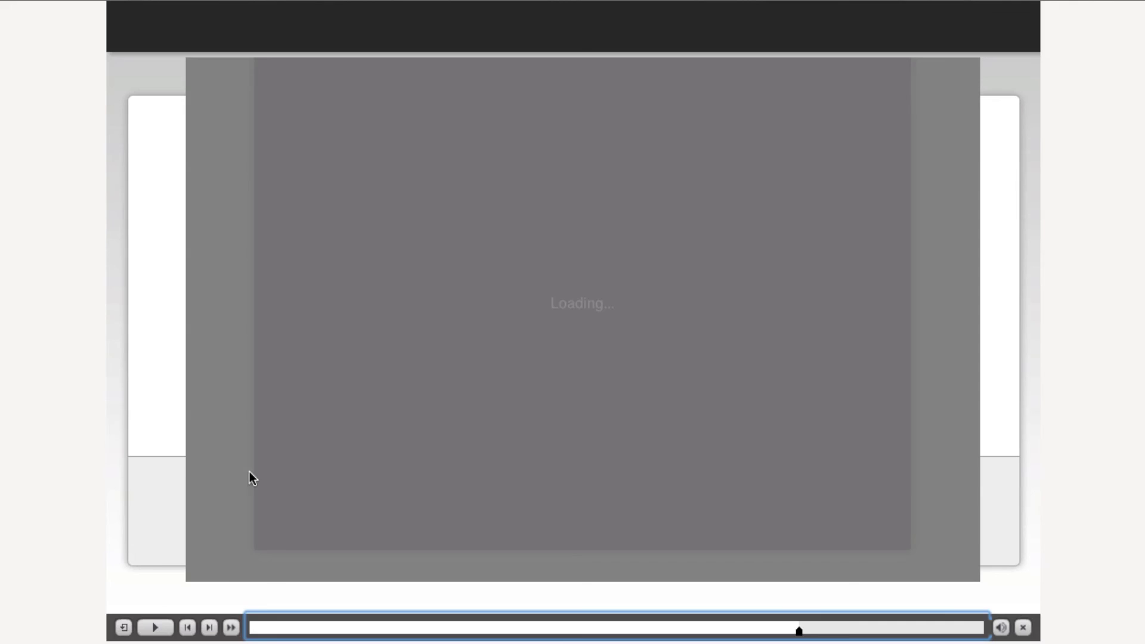
Step: In Finder, browse to Desktop > Test > SampleCap > Captivate > wo > wo_1
click(208, 394)
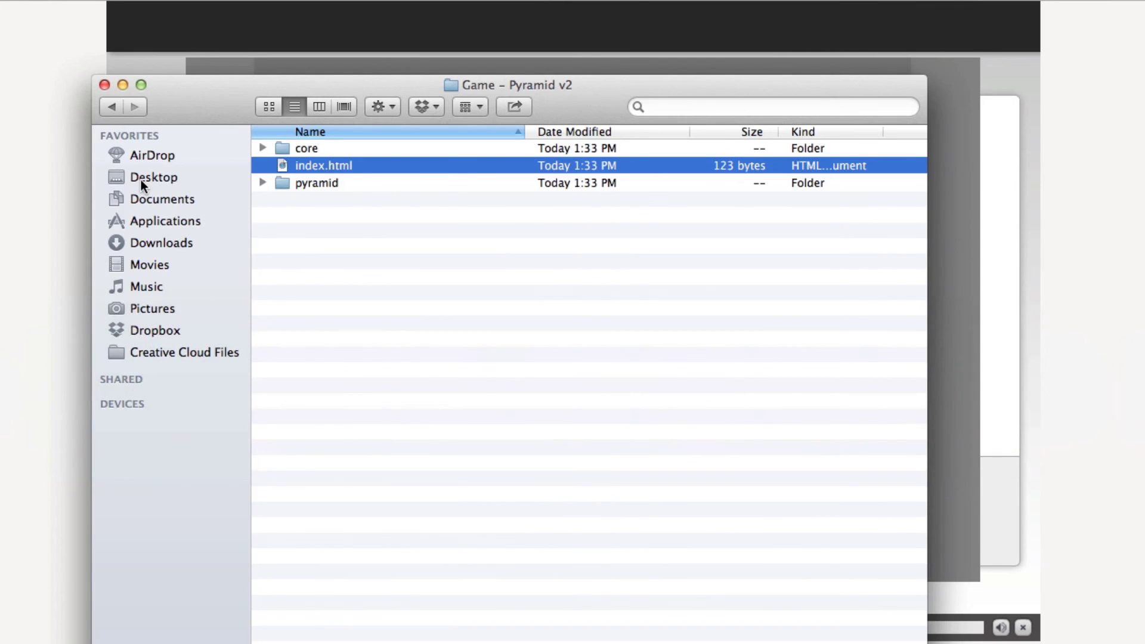
click(153, 178)
double_click(343, 167)
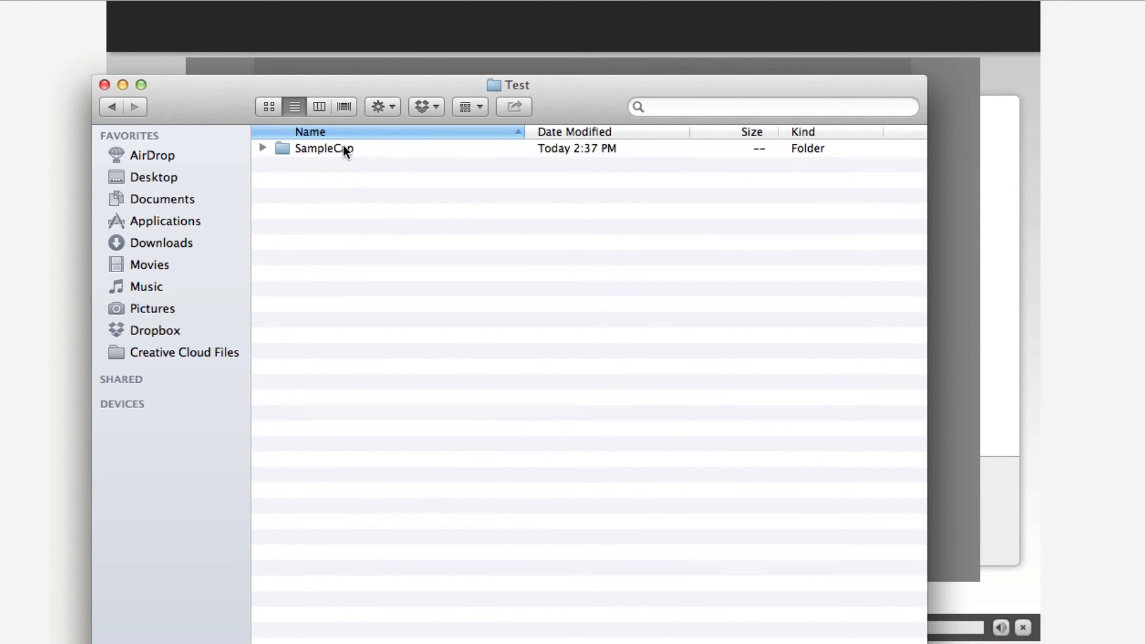
double_click(343, 145)
click(330, 147)
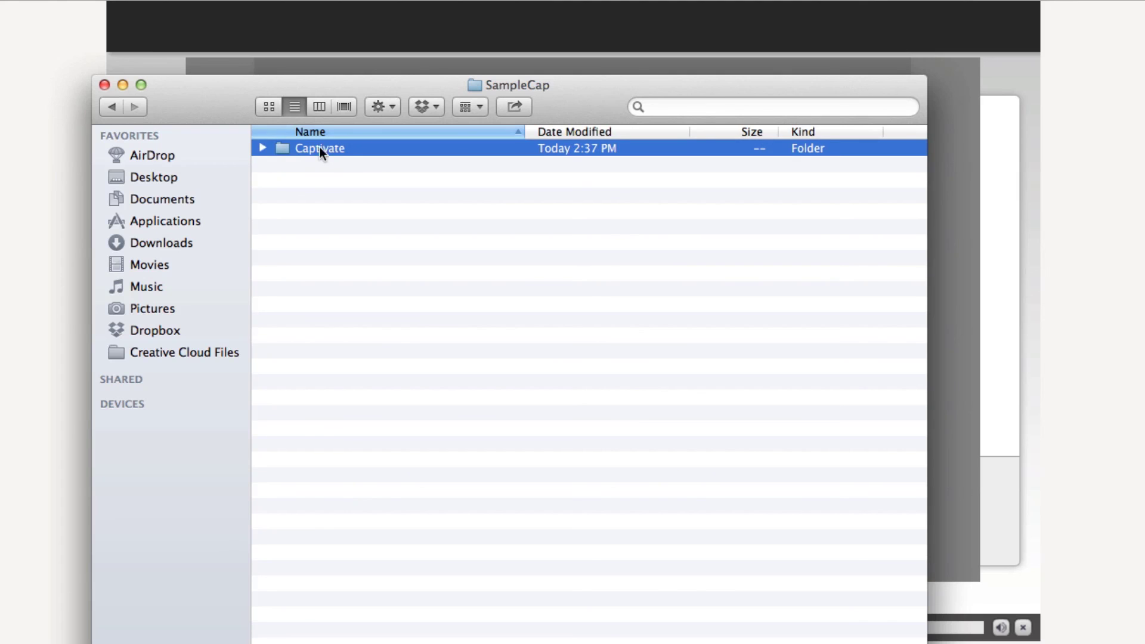
double_click(341, 147)
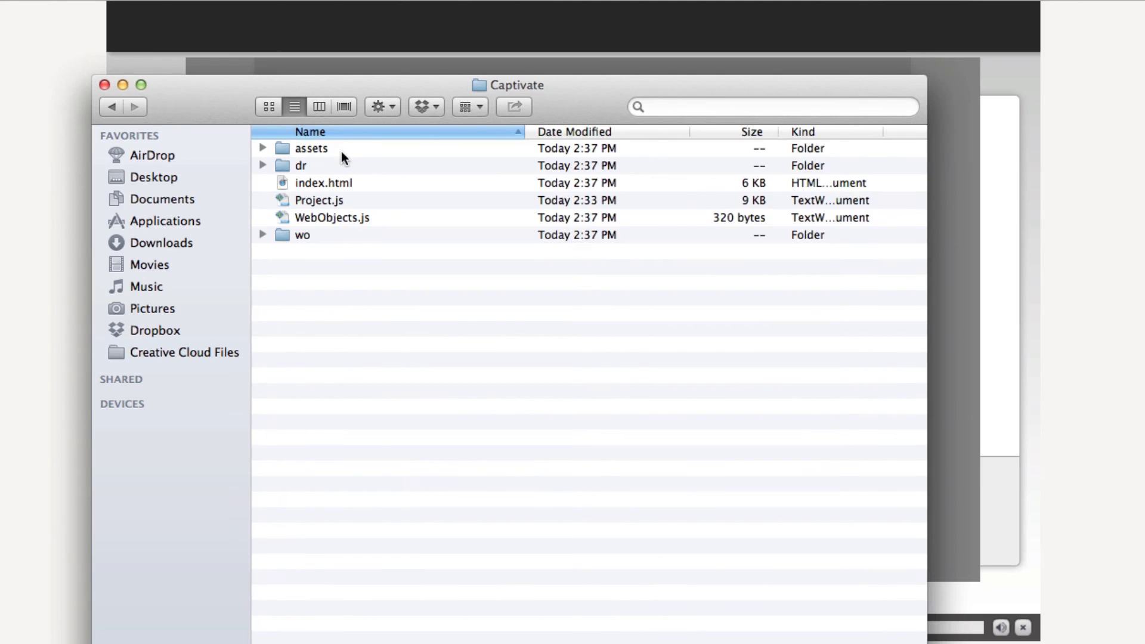
double_click(305, 235)
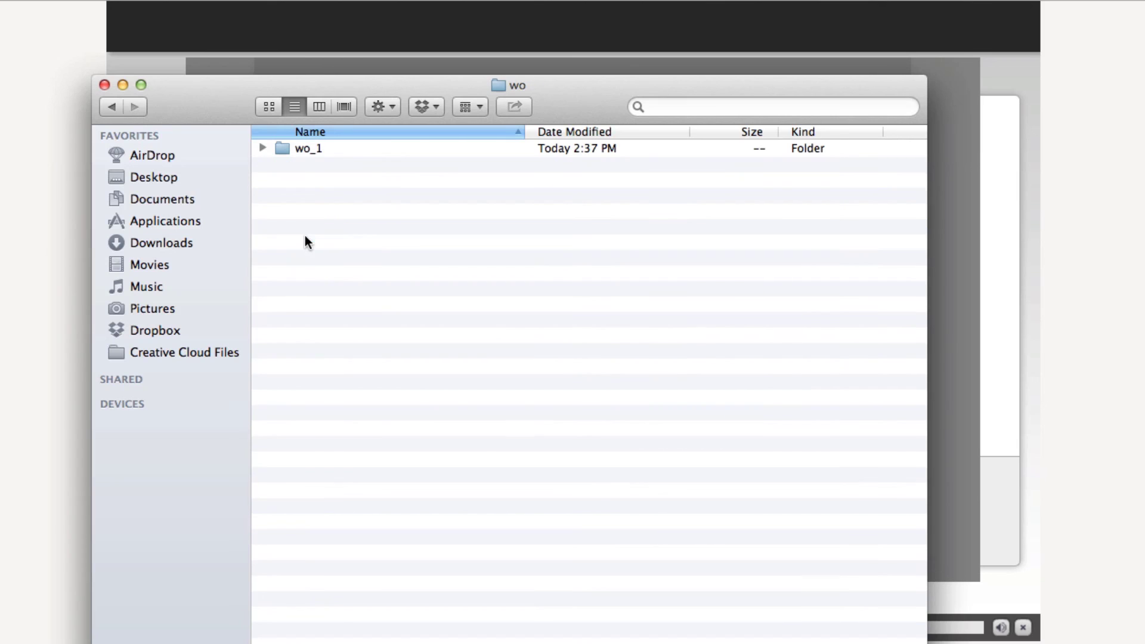
double_click(325, 148)
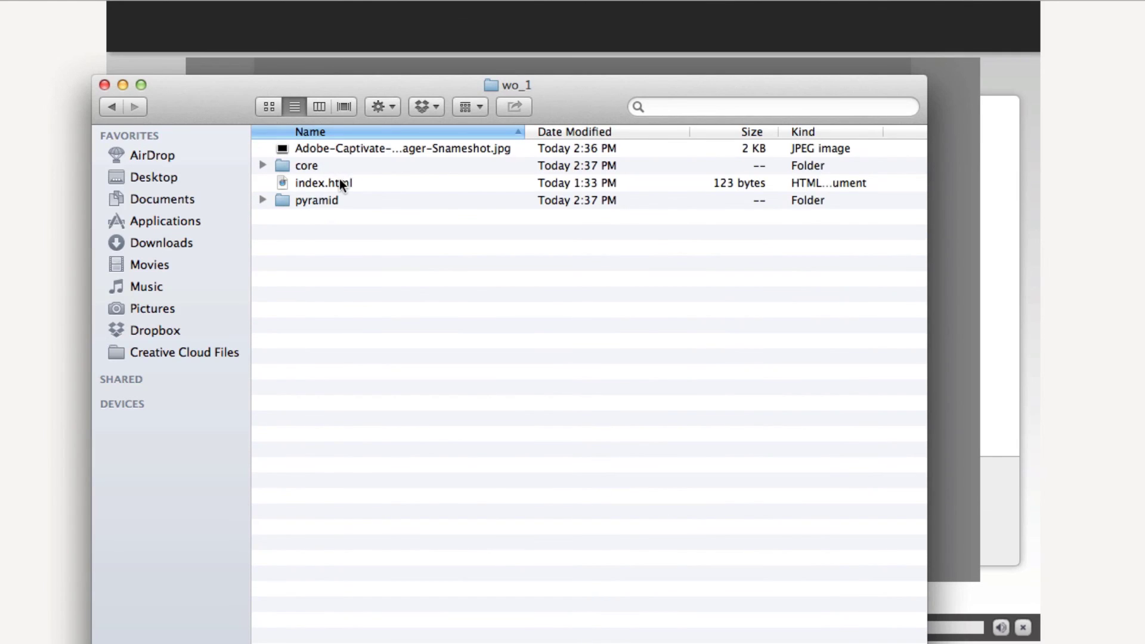
Step: Inspect the core and pyramid folders, then go back up toward the Captivate folder
click(341, 183)
click(342, 166)
click(347, 200)
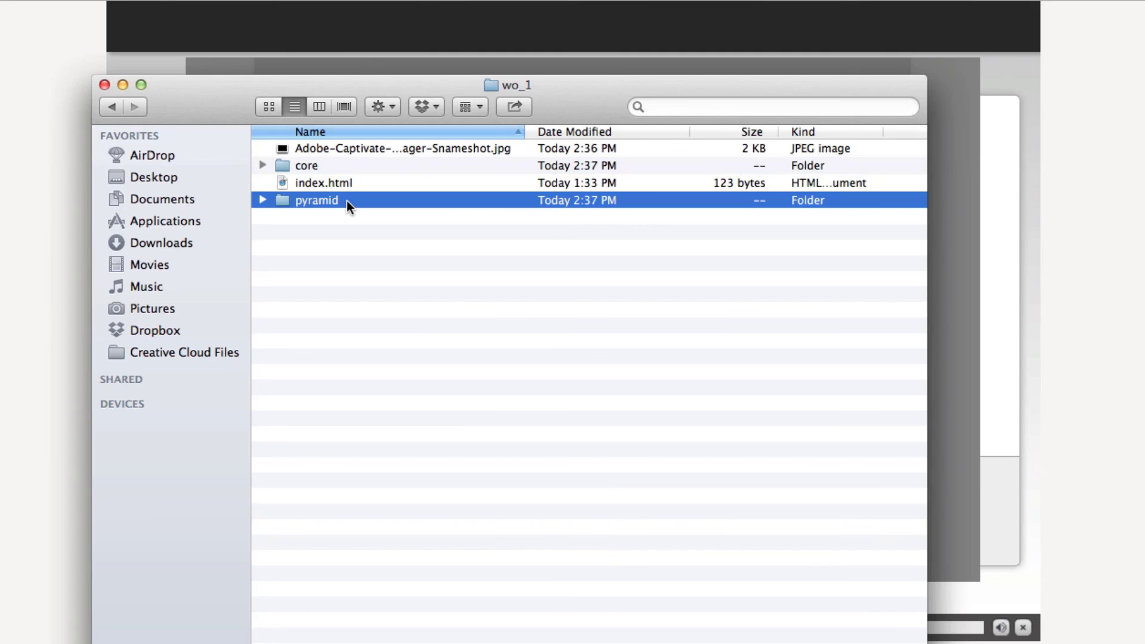
click(111, 108)
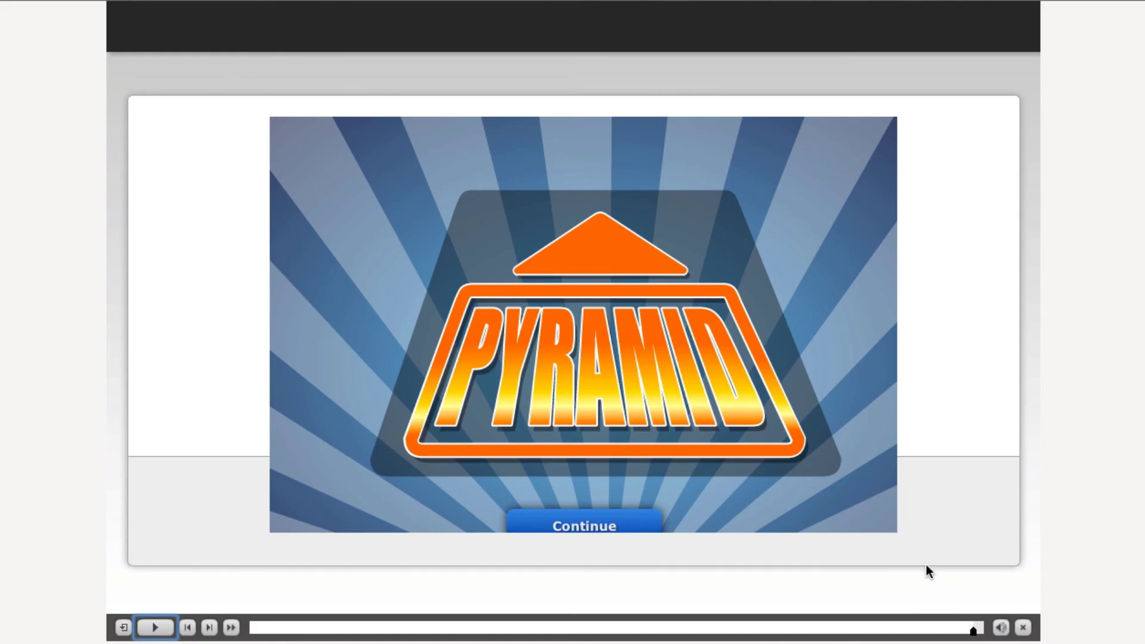
Step: Advance Pyramid past its splash and introduction screens to the first question
click(607, 525)
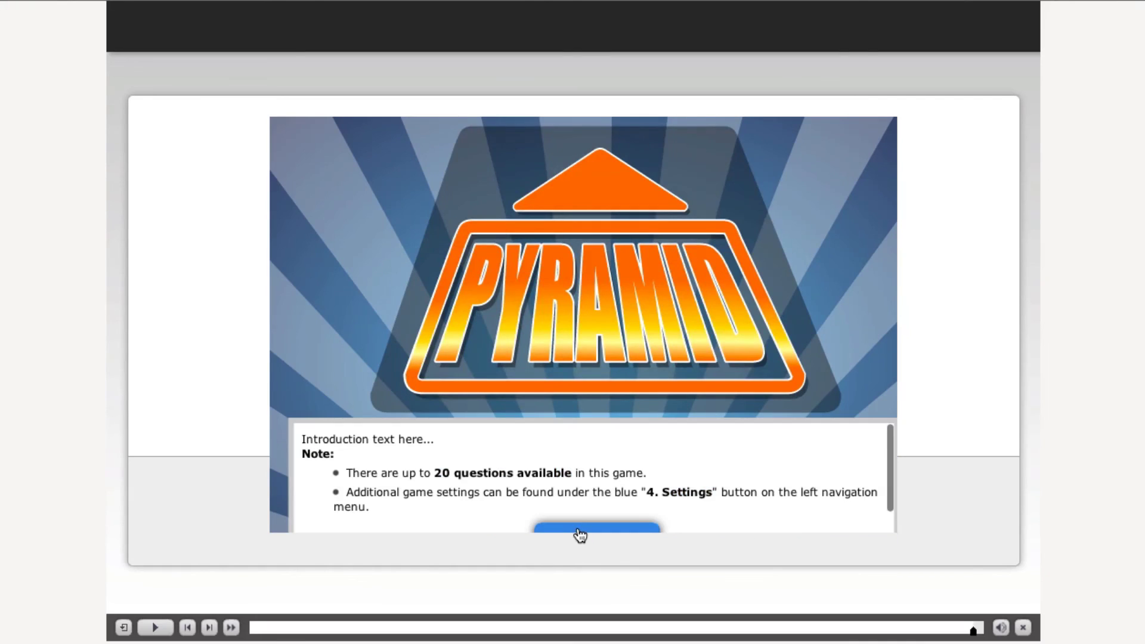
click(581, 535)
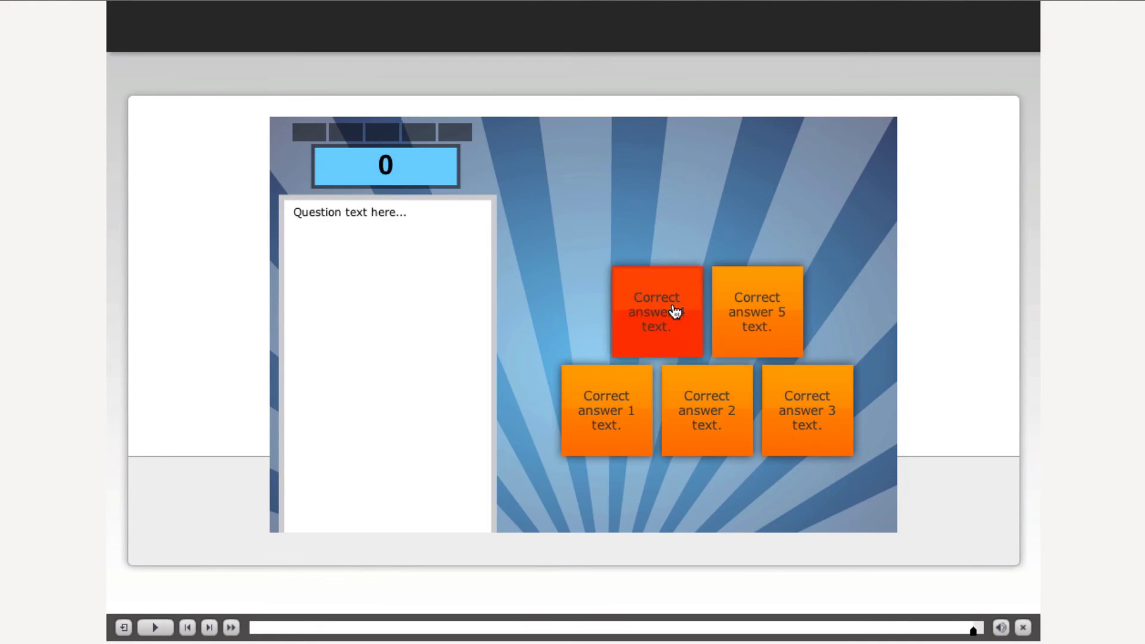